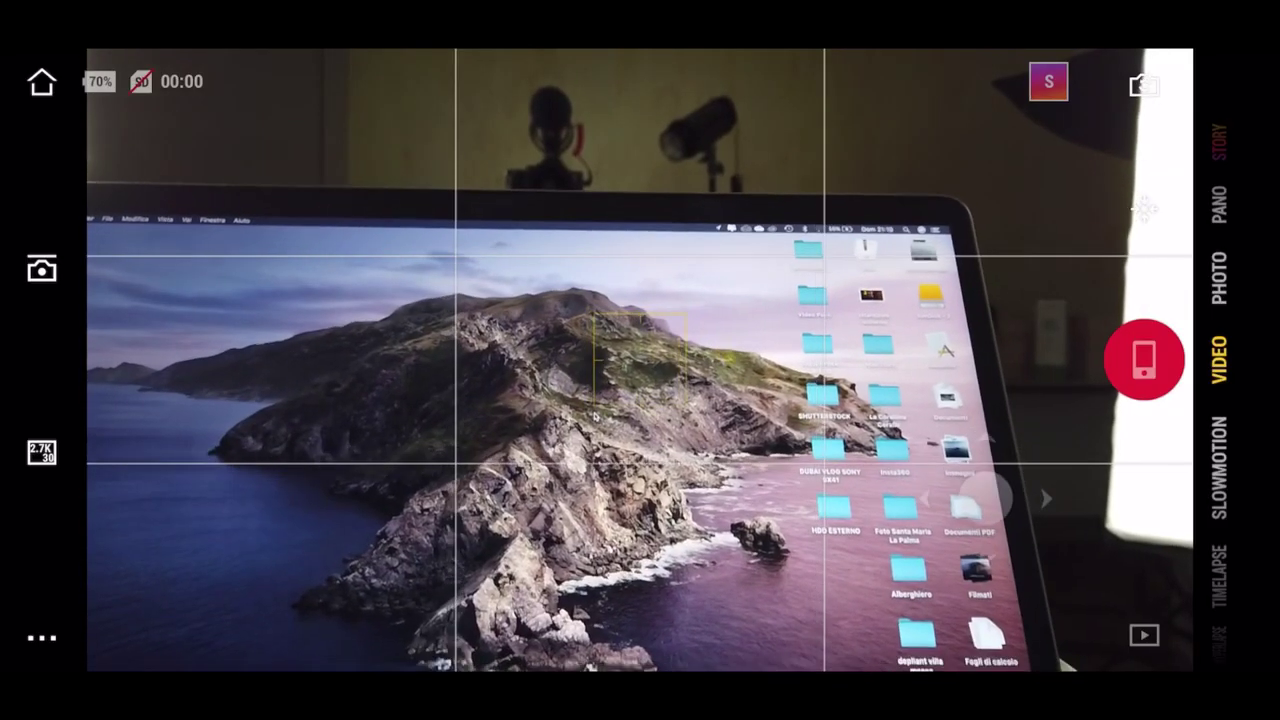
- Switch the camera to Hyperlapse mode and set its speed to 5
{"action": "scroll", "coordinate": [1219, 400], "scroll_direction": "down", "scroll_amount": 3}
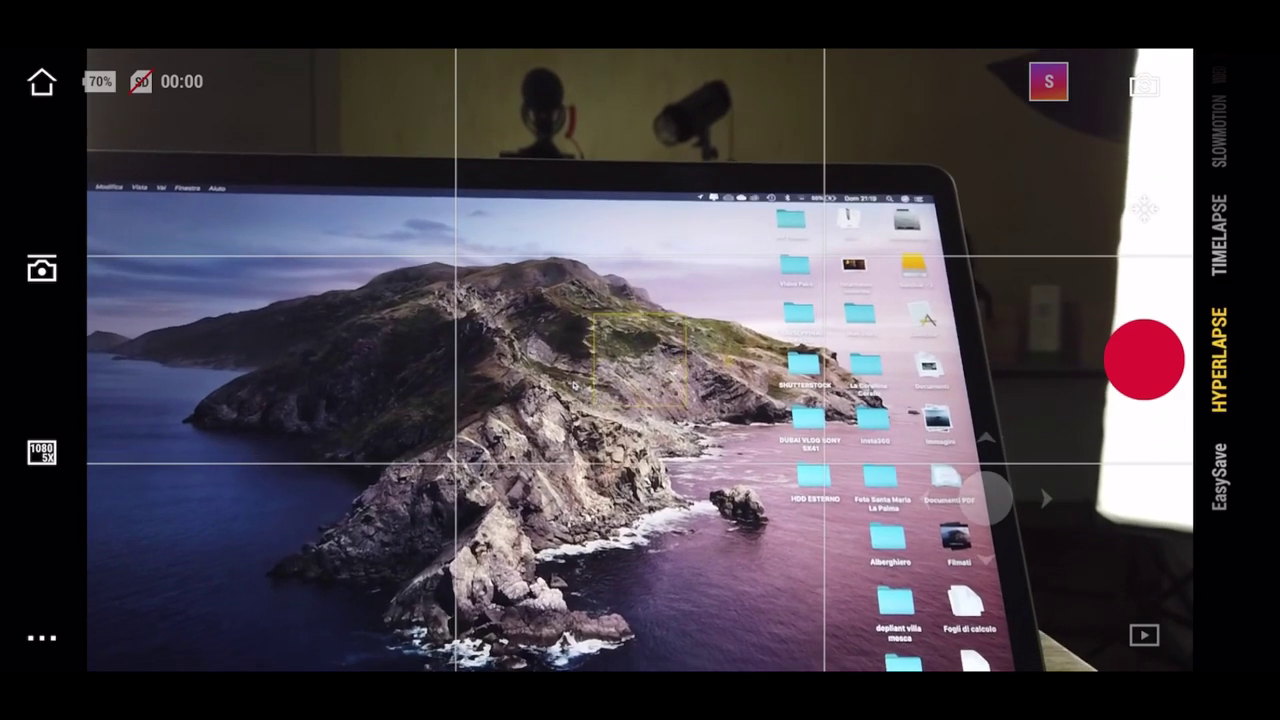
{"action": "left_click", "coordinate": [41, 452]}
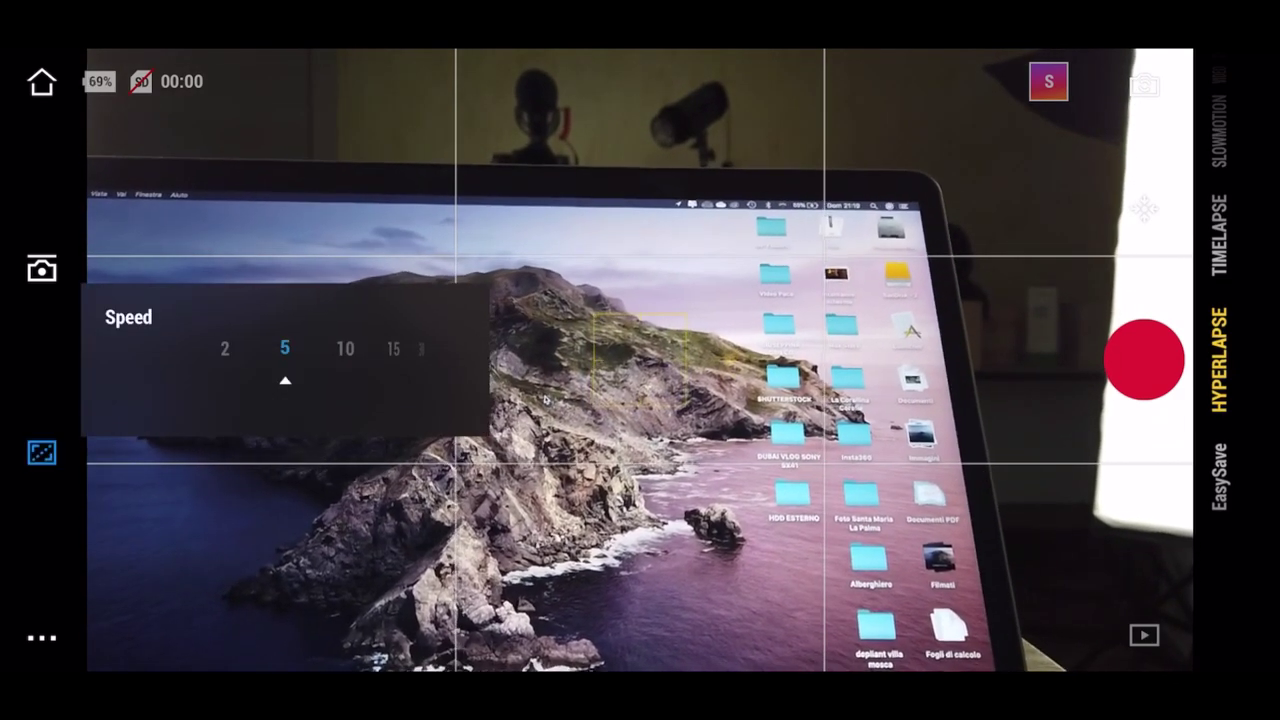
{"action": "scroll", "coordinate": [285, 348], "scroll_direction": "left", "scroll_amount": 1}
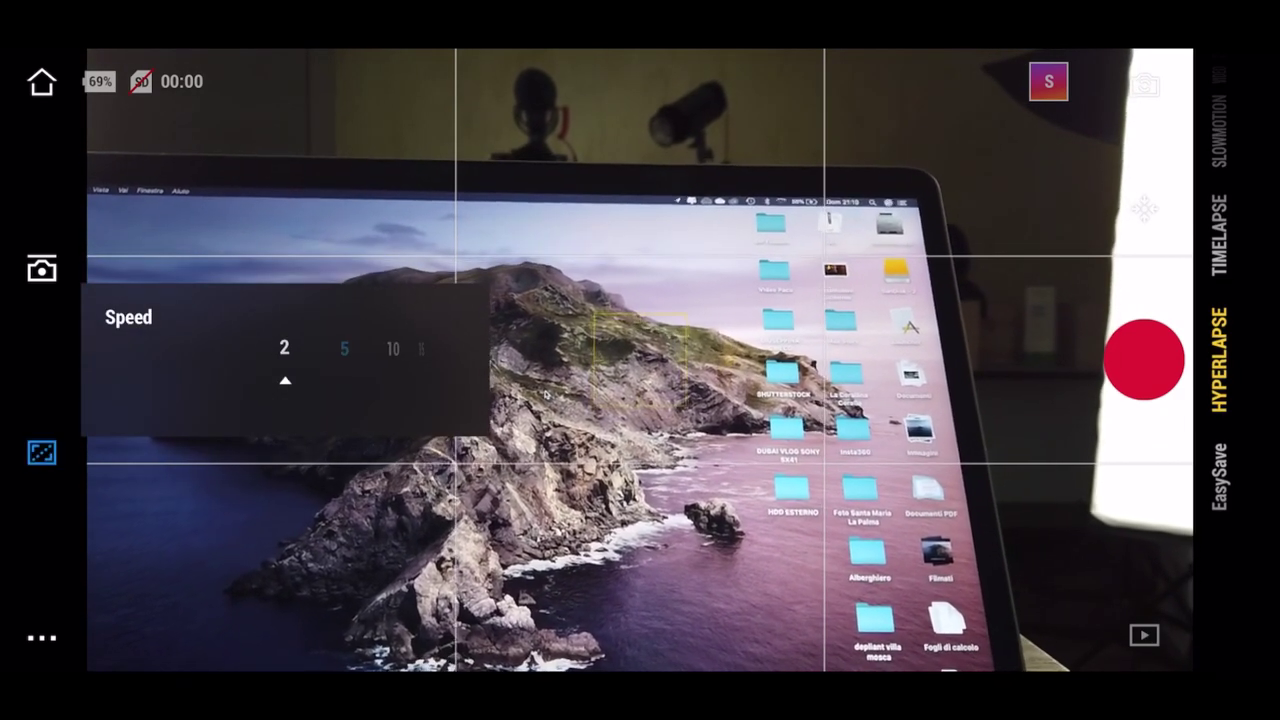
{"action": "scroll", "coordinate": [285, 348], "scroll_direction": "right", "scroll_amount": 1}
{"action": "left_click", "coordinate": [343, 348]}
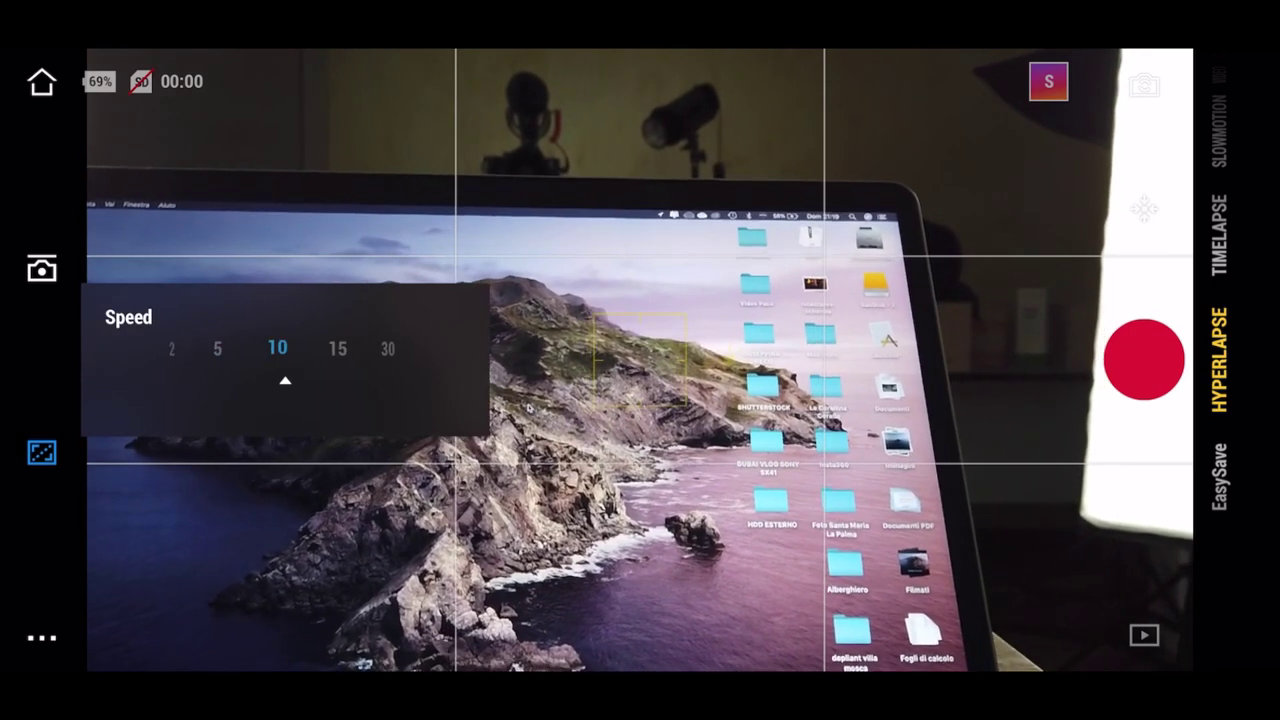
{"action": "left_click", "coordinate": [343, 348]}
{"action": "left_click", "coordinate": [225, 348]}
{"action": "left_click", "coordinate": [225, 348]}
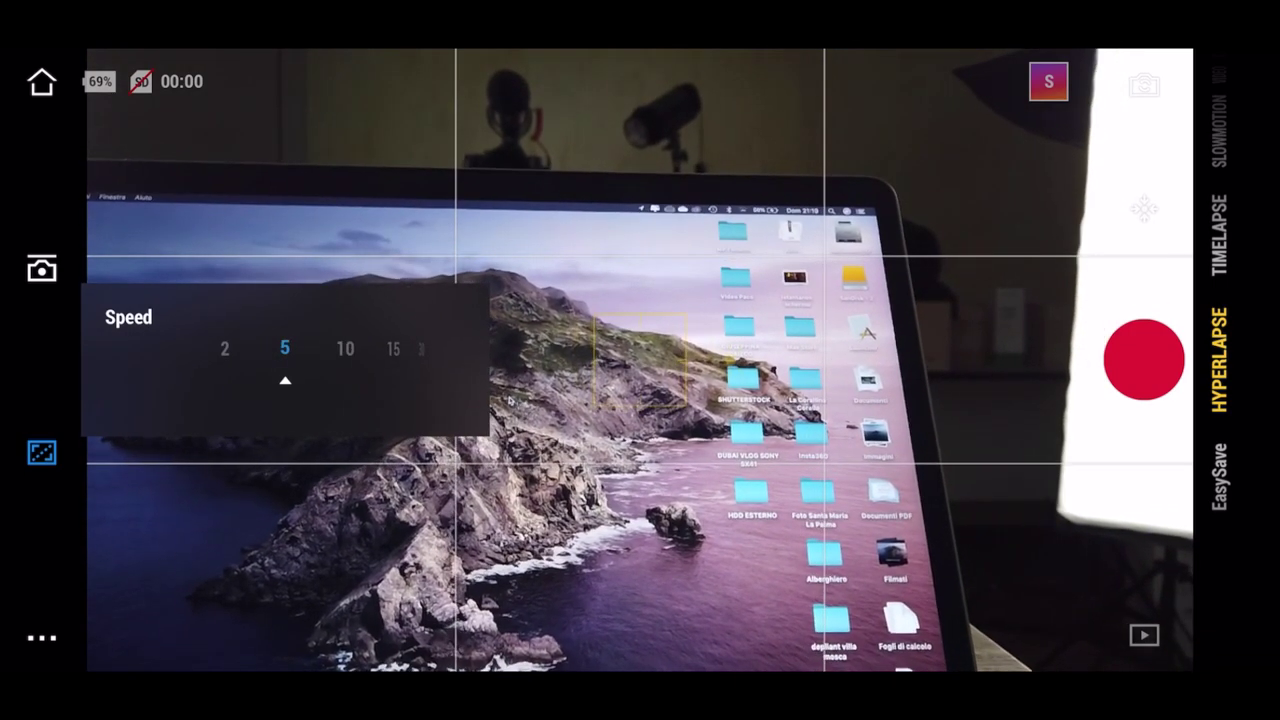
{"action": "left_click", "coordinate": [41, 452]}
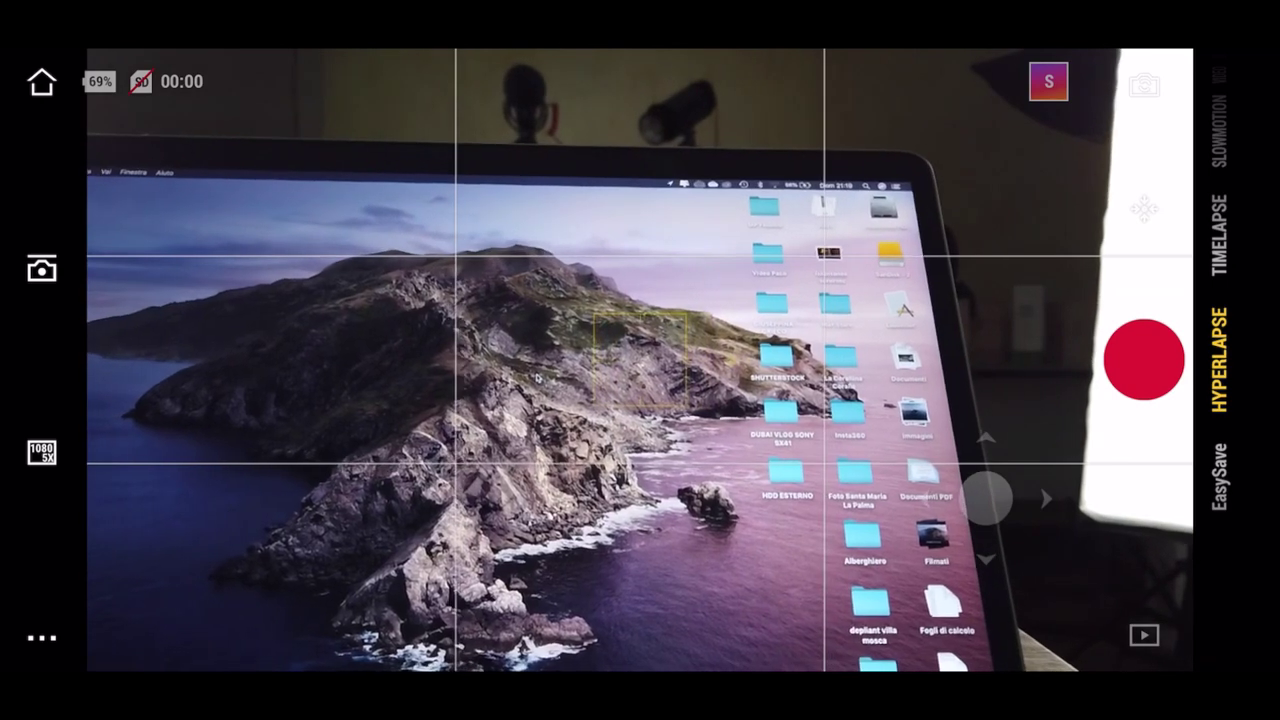
- Switch the hyperlapse settings to Pro and set the color profile to D-Cinelike
{"action": "left_click", "coordinate": [41, 637]}
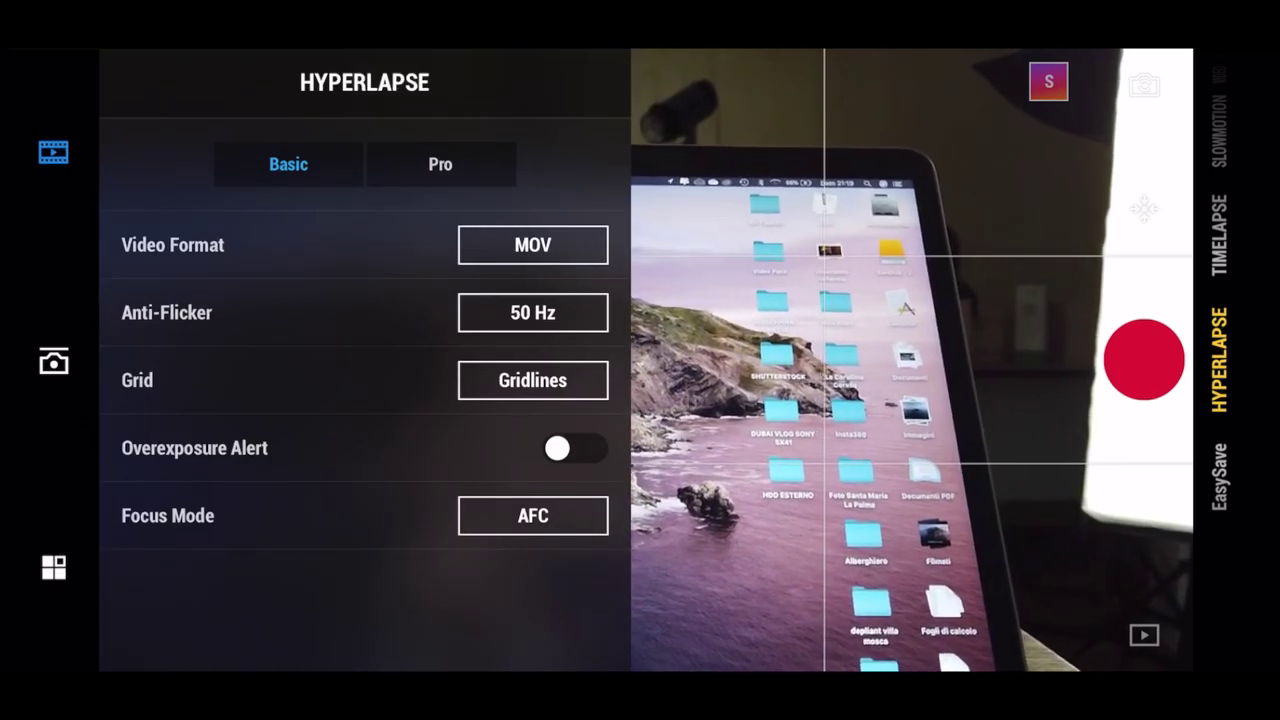
{"action": "left_click", "coordinate": [440, 164]}
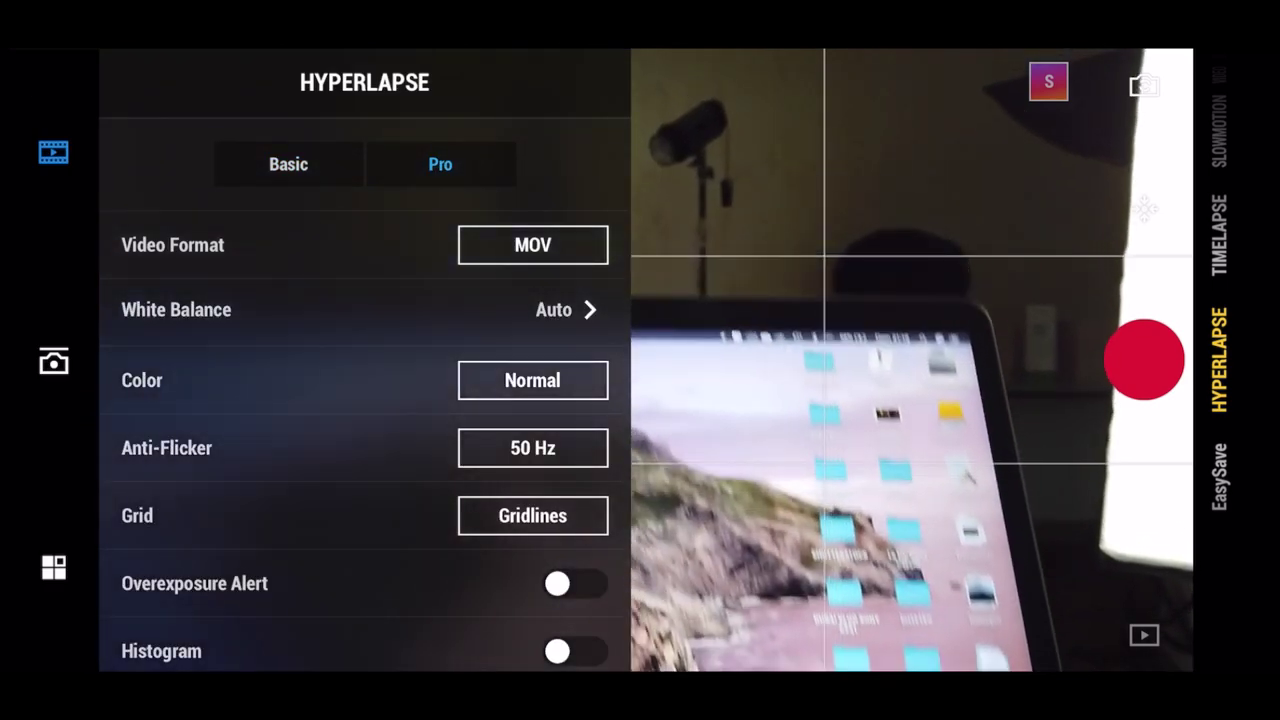
{"action": "left_click", "coordinate": [532, 380]}
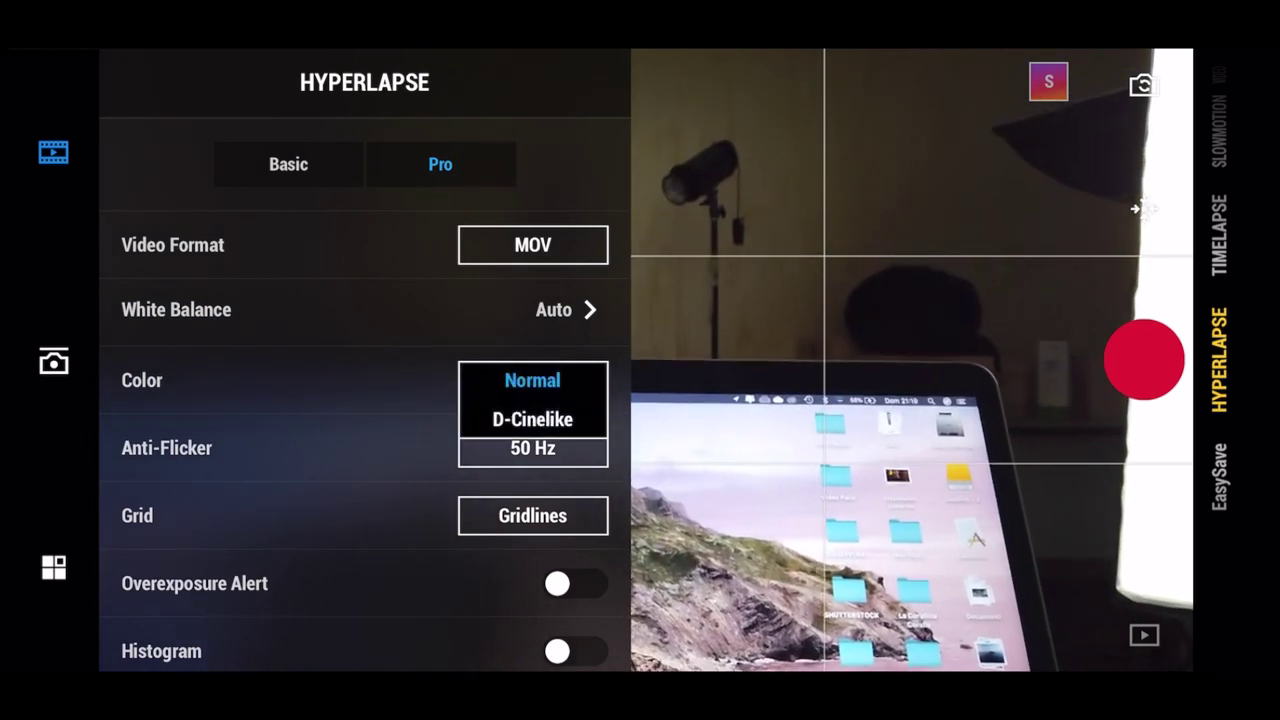
{"action": "left_click", "coordinate": [532, 417]}
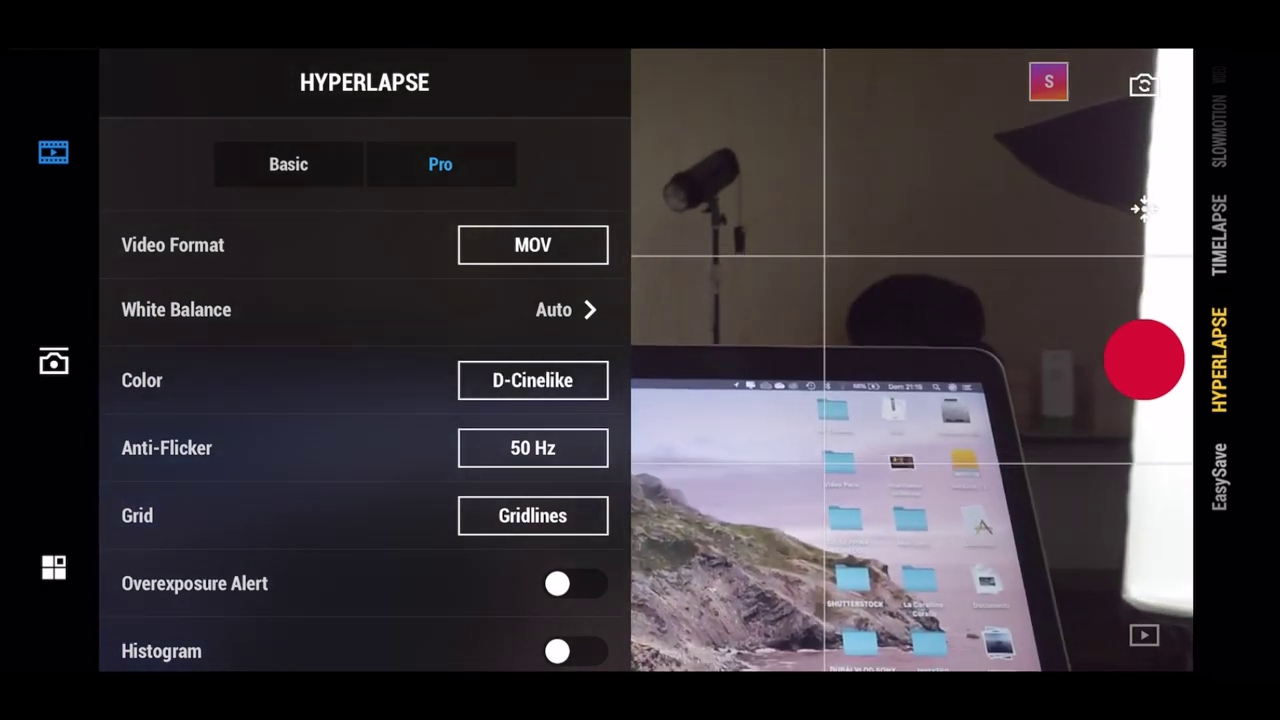
- Set the hyperlapse white balance to Custom and raise its color temperature slightly
{"action": "left_click", "coordinate": [565, 309]}
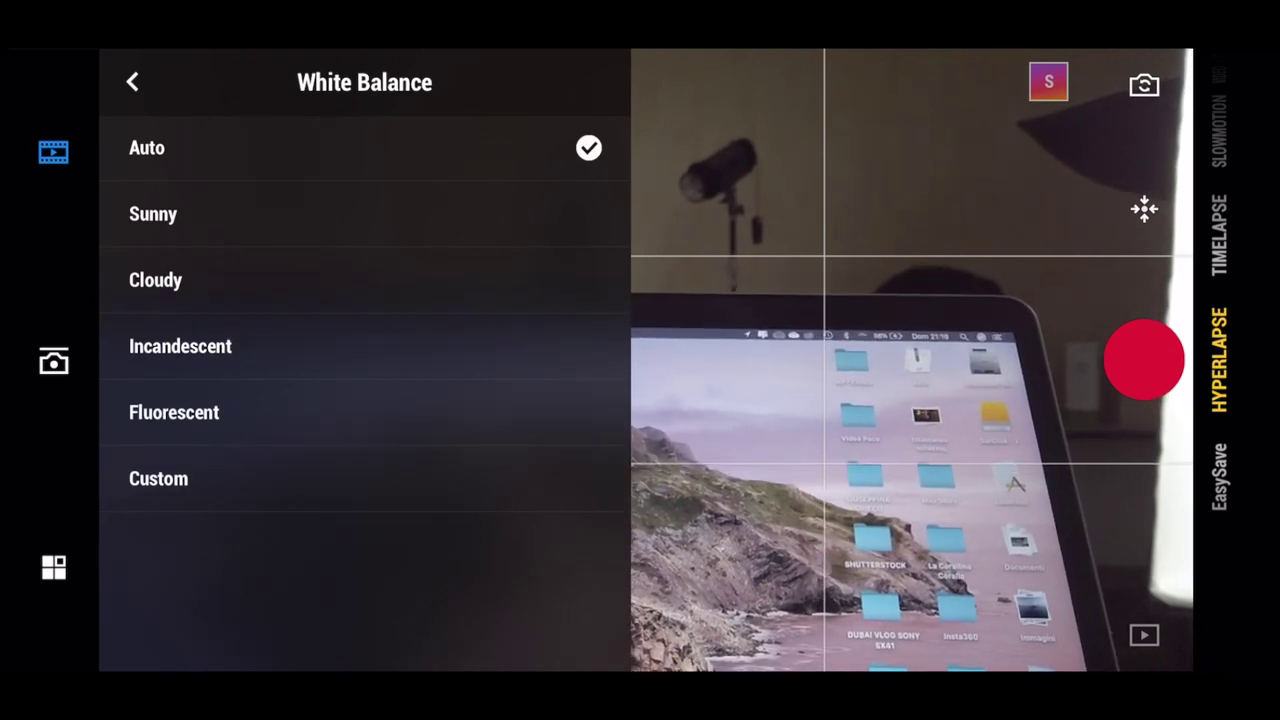
{"action": "left_click", "coordinate": [364, 214]}
{"action": "left_click", "coordinate": [364, 280]}
{"action": "left_click", "coordinate": [365, 478]}
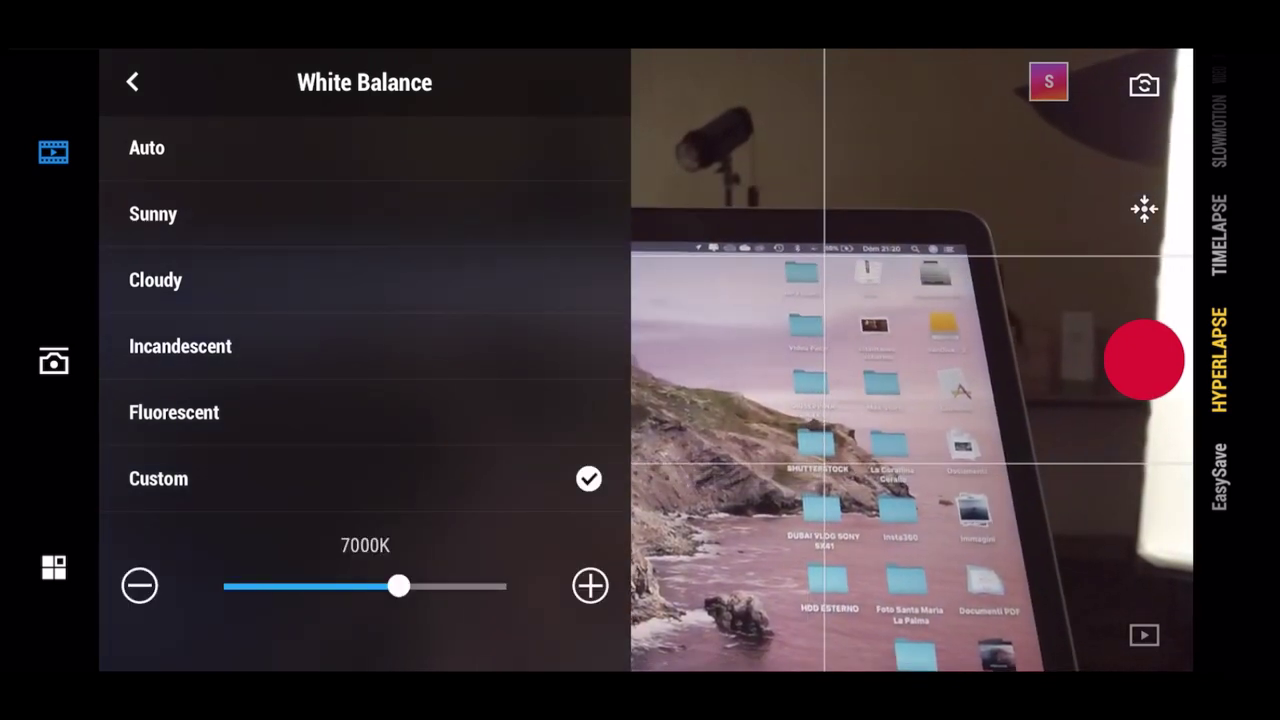
{"action": "mouse_move", "coordinate": [397, 585]}
{"action": "left_mouse_down"}
{"action": "mouse_move", "coordinate": [263, 585]}
{"action": "mouse_move", "coordinate": [409, 585]}
{"action": "left_mouse_up"}
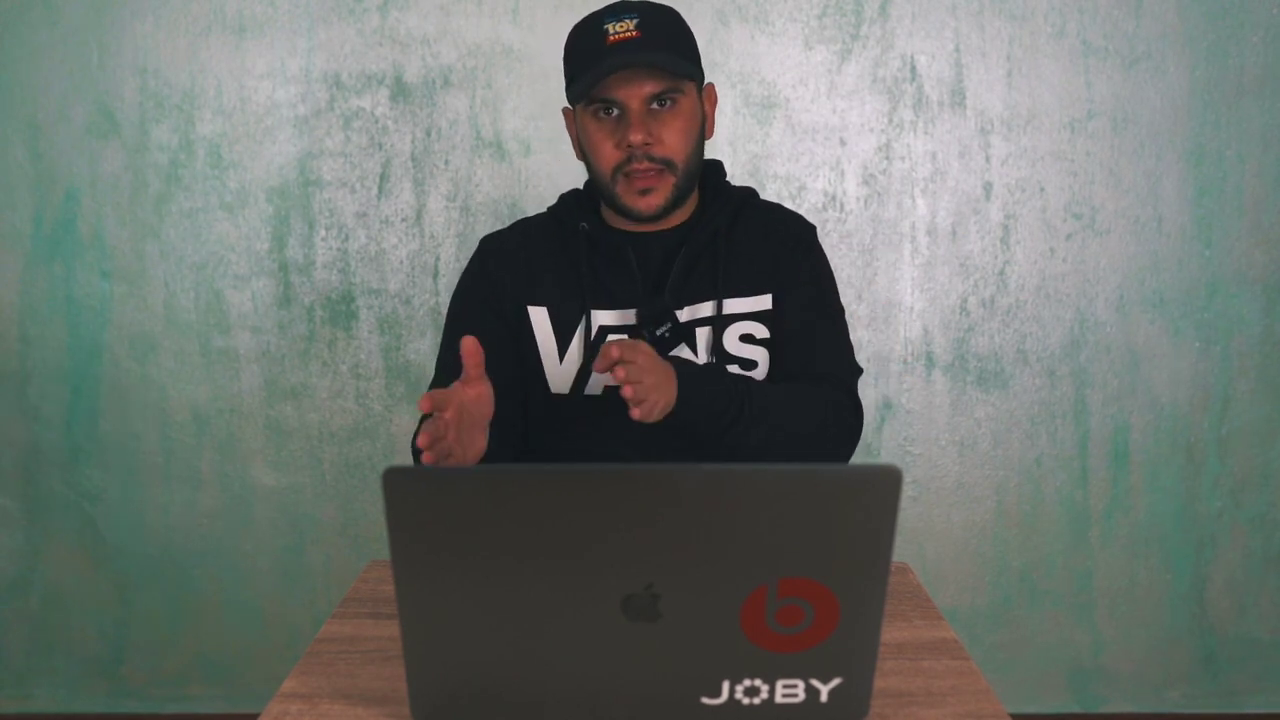
- In Final Cut Pro, create a project named Hyperlapse tokyo in 1080p HD, 1920x1080 at 25p
{"action": "type", "text": "yperlapse tokyo"}
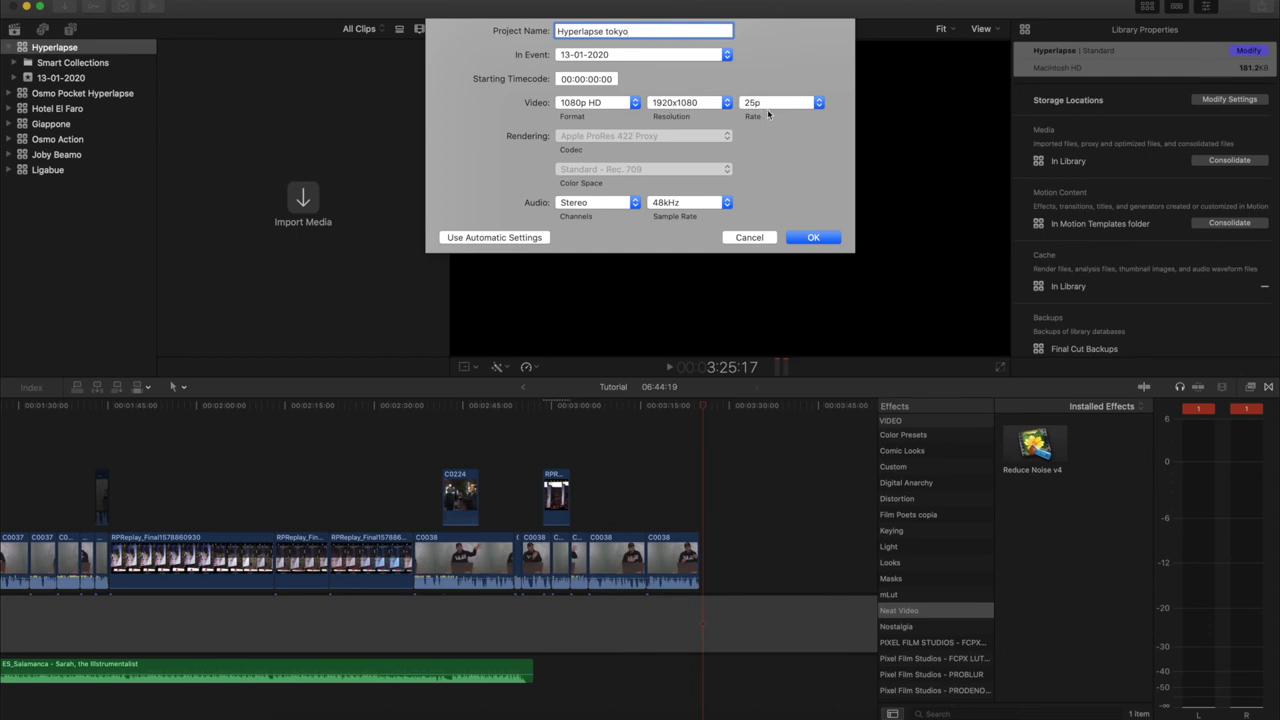
{"action": "left_click", "coordinate": [813, 238]}
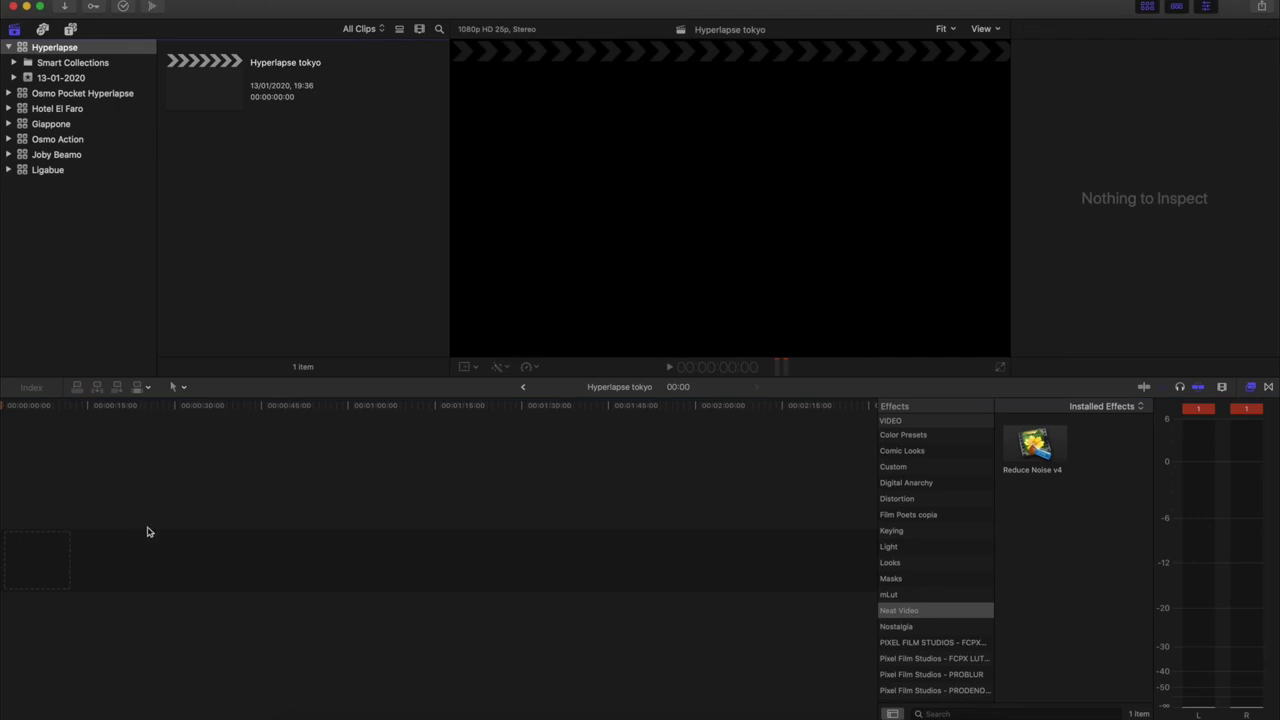
- Preview DJI_0551.MOV from the Osmo Pocket folder in Finder and place it at the start of the timeline
{"action": "left_click", "coordinate": [303, 715]}
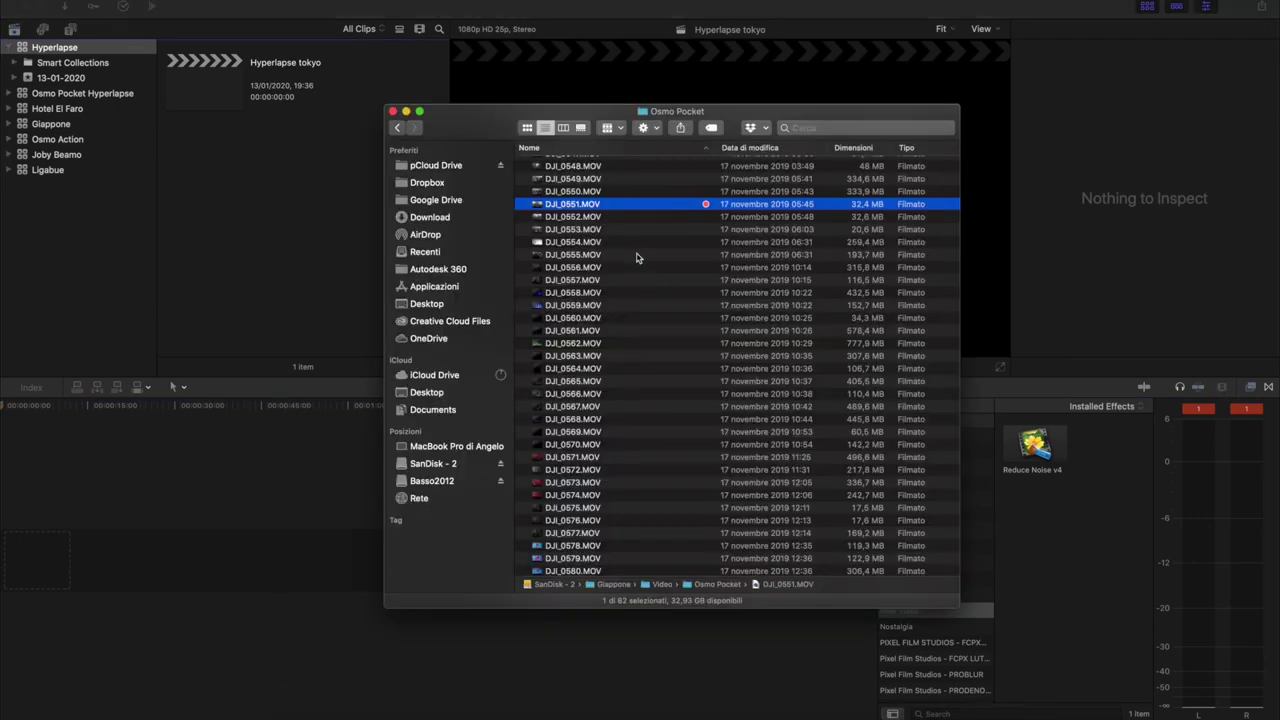
{"action": "key", "text": "space"}
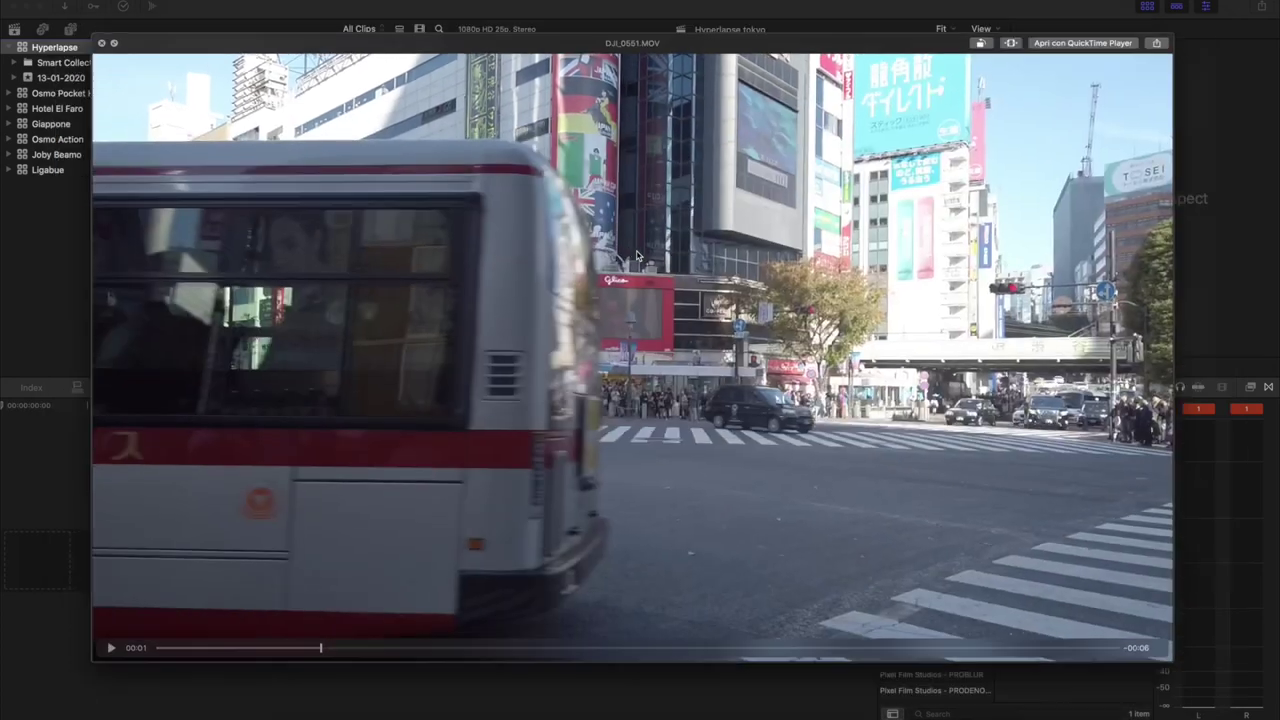
{"action": "key", "text": "space"}
{"action": "left_click_drag", "start_coordinate": [93, 477], "coordinate": [49, 534]}
- Preview DJI_0581.MOV from the same folder and place it on the timeline directly after DJI_0551
{"action": "scroll", "coordinate": [642, 483], "scroll_direction": "down", "scroll_amount": 3}
{"action": "left_click_drag", "start_coordinate": [640, 481], "coordinate": [640, 483]}
{"action": "key", "text": "space"}
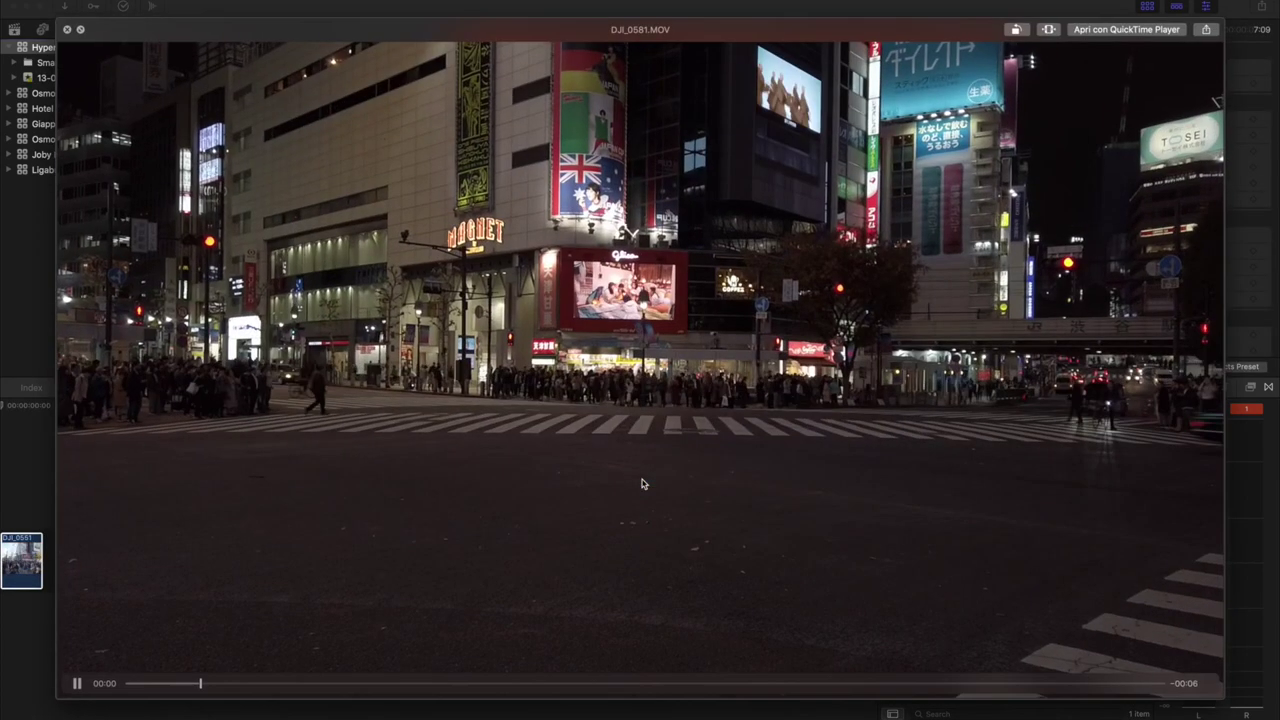
{"action": "key", "text": "space"}
{"action": "left_click_drag", "start_coordinate": [230, 538], "coordinate": [214, 541]}
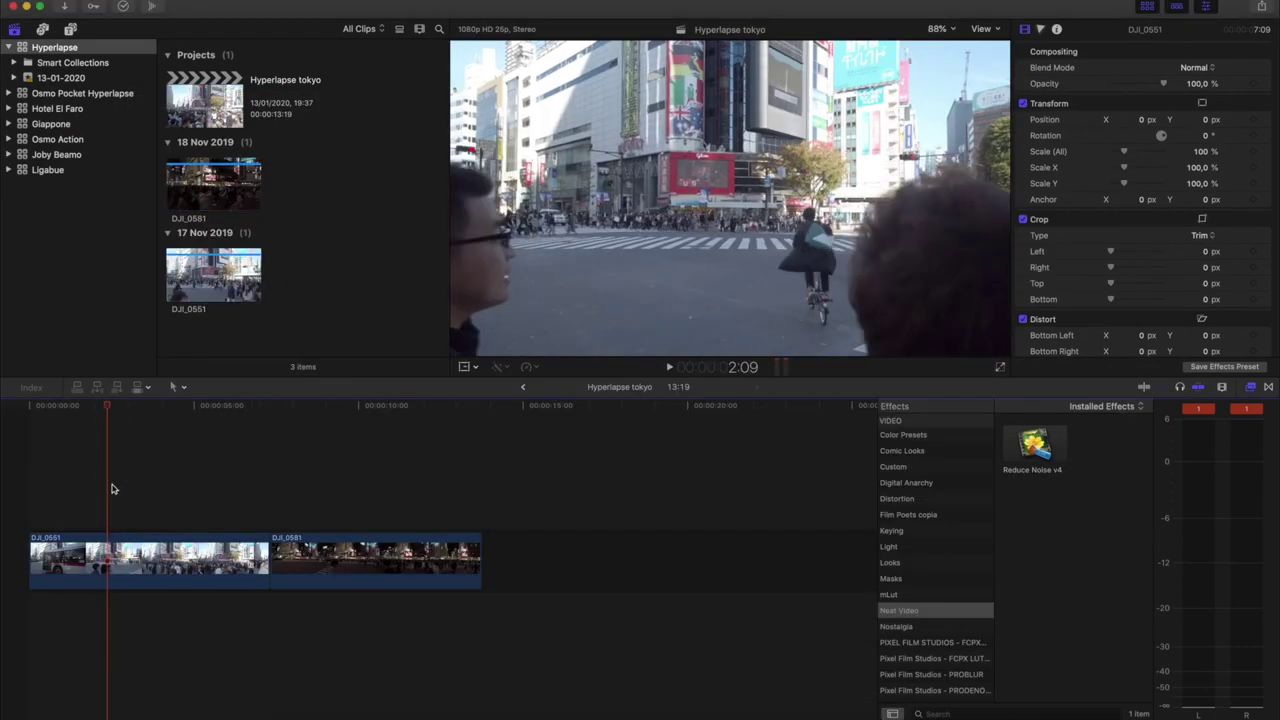
- Split the DJI_0551 clip at 2:12 on the timeline and delete the portion before the cut
{"action": "left_click", "coordinate": [115, 544]}
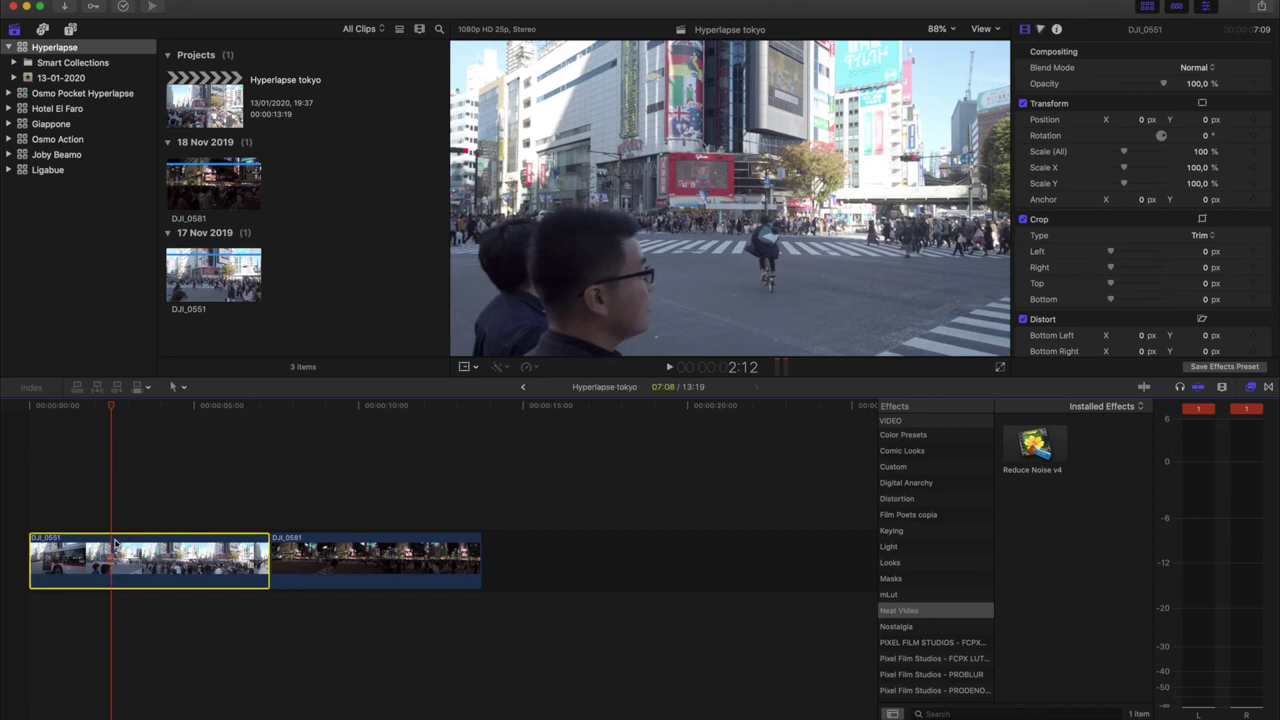
{"action": "key", "text": "super+b"}
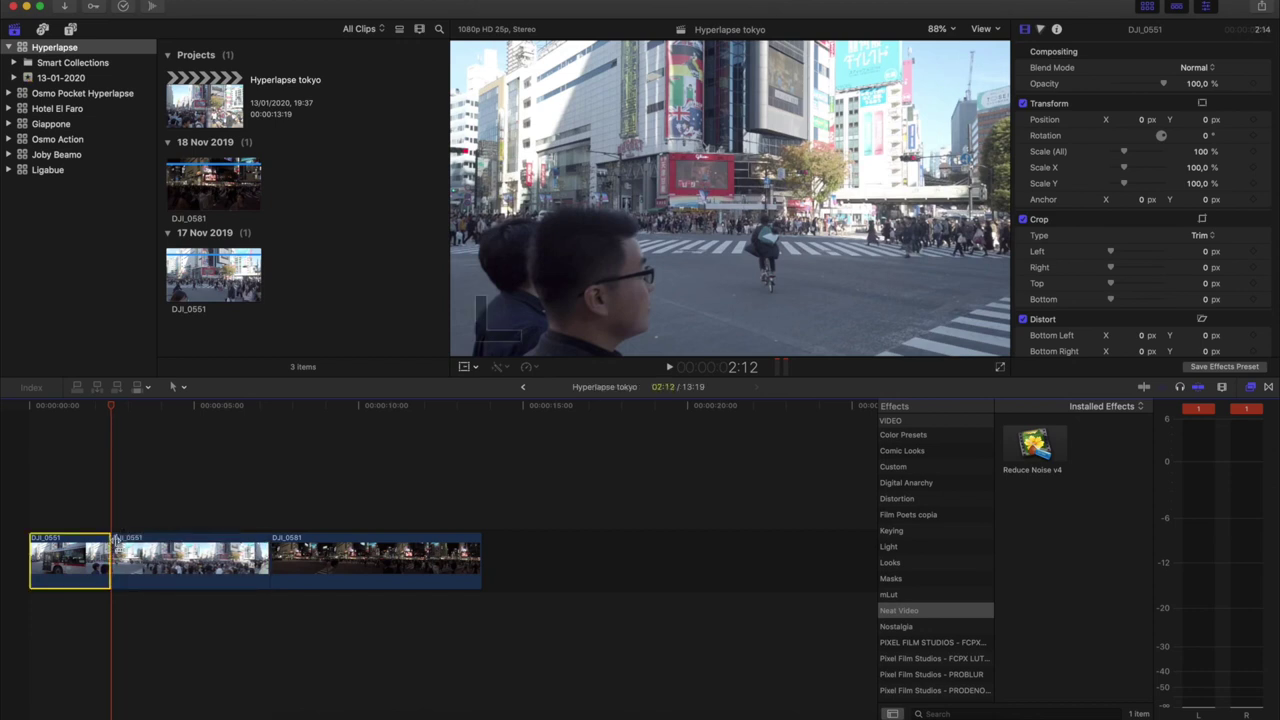
{"action": "key", "text": "Delete"}
- Cut the end of DJI_0551 at 2:19 and again at 2:02, deleting the portion after each cut
{"action": "left_click", "coordinate": [148, 548]}
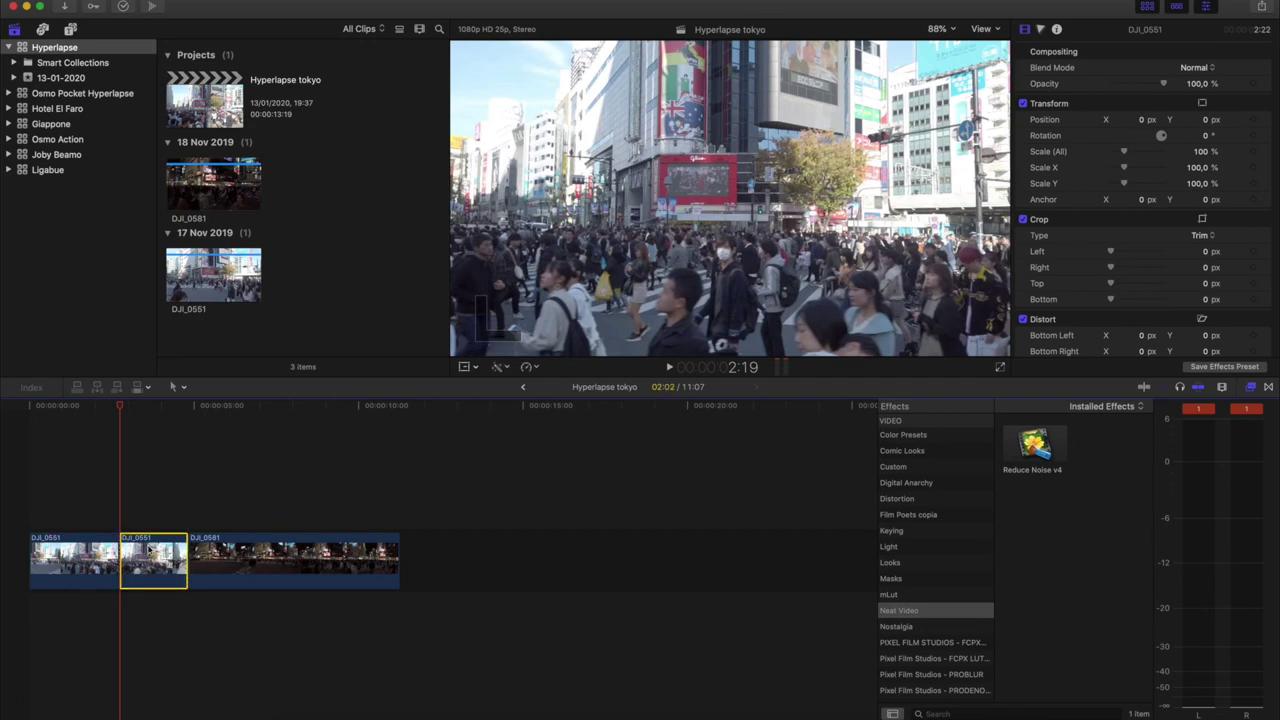
{"action": "key", "text": "Delete"}
{"action": "left_click", "coordinate": [100, 554]}
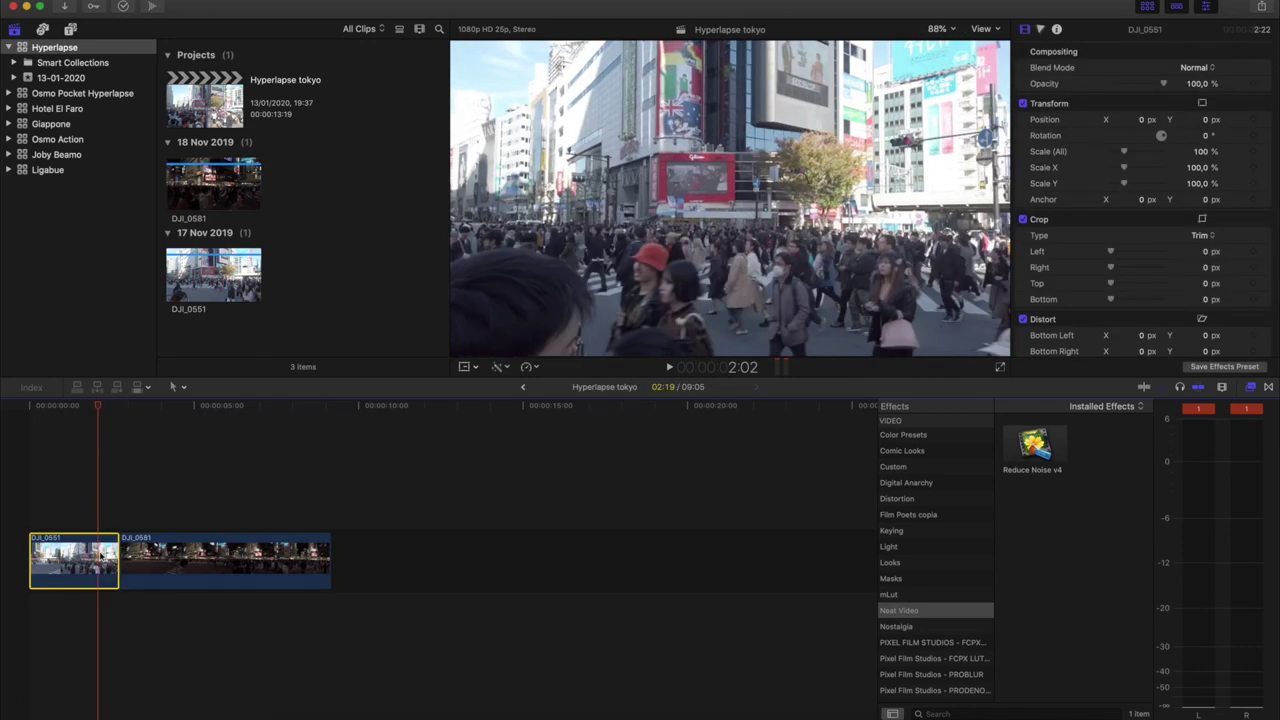
{"action": "key", "text": "Delete"}
- Trim the beginning of the DJI_0581 night clip, leaving about 3:08 of it
{"action": "key", "text": "super+equal"}
{"action": "key", "text": "super+equal"}
{"action": "left_click_drag", "start_coordinate": [114, 405], "coordinate": [514, 389]}
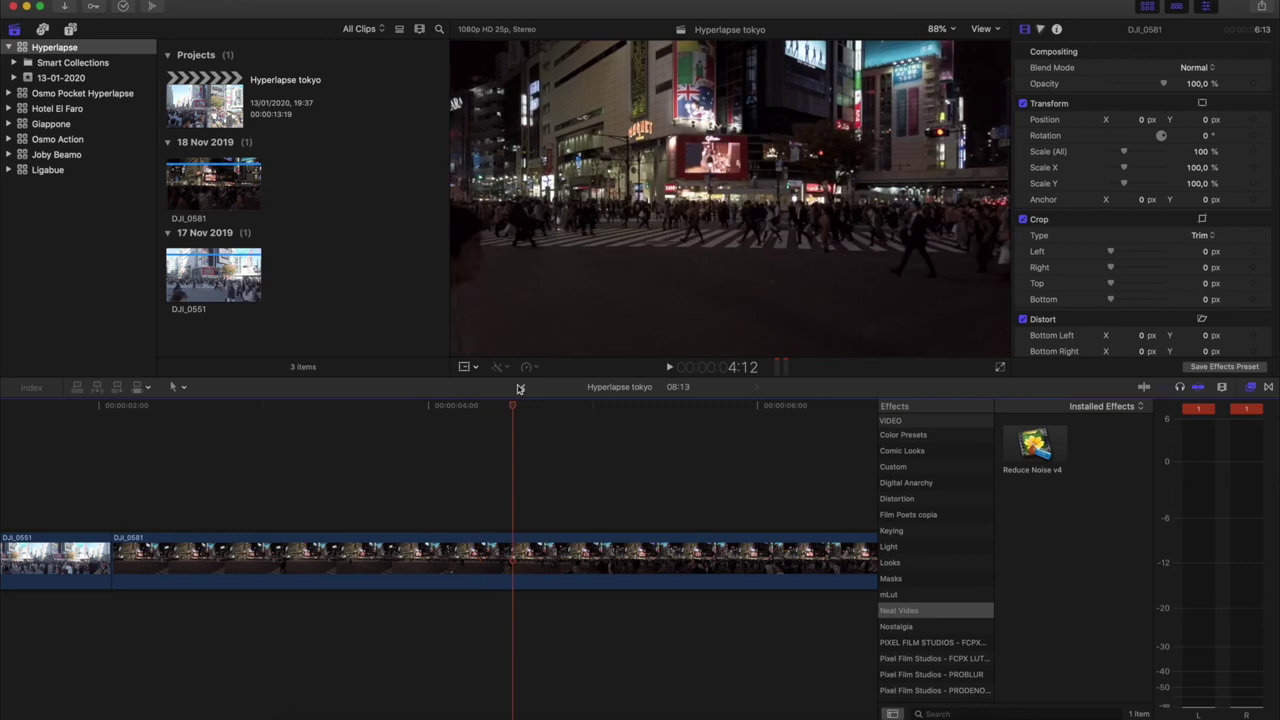
{"action": "left_click", "coordinate": [626, 557]}
{"action": "key", "text": "alt+["}
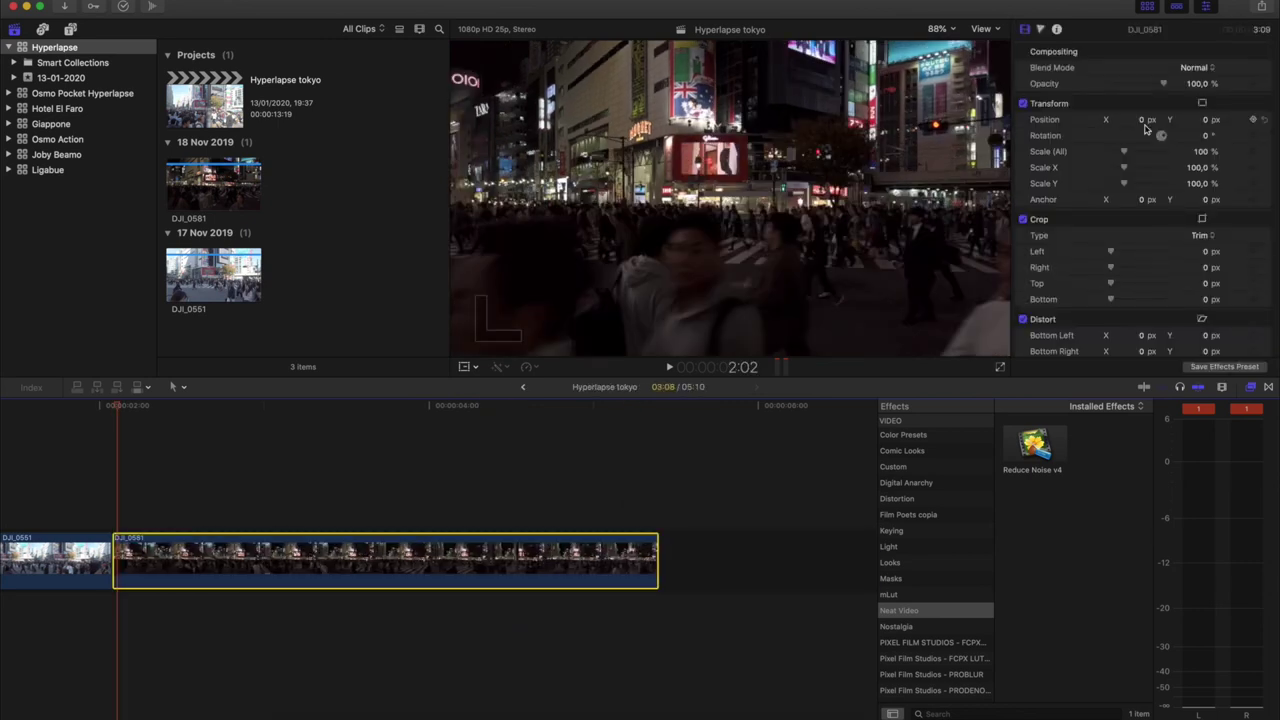
- Lower DJI_0581's opacity to 53.41% and lift it above the main storyline, extending its start over the end of DJI_0551
{"action": "left_click_drag", "start_coordinate": [1160, 84], "coordinate": [1143, 87]}
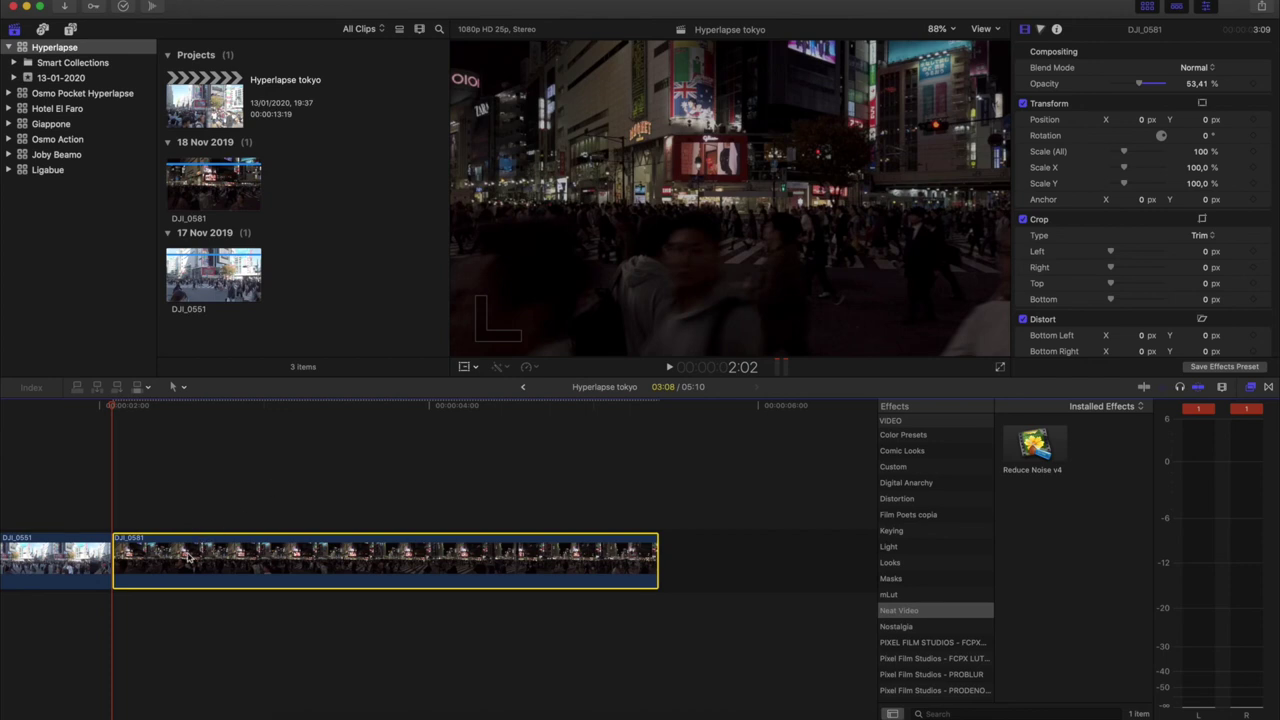
{"action": "left_click_drag", "start_coordinate": [186, 558], "coordinate": [192, 511]}
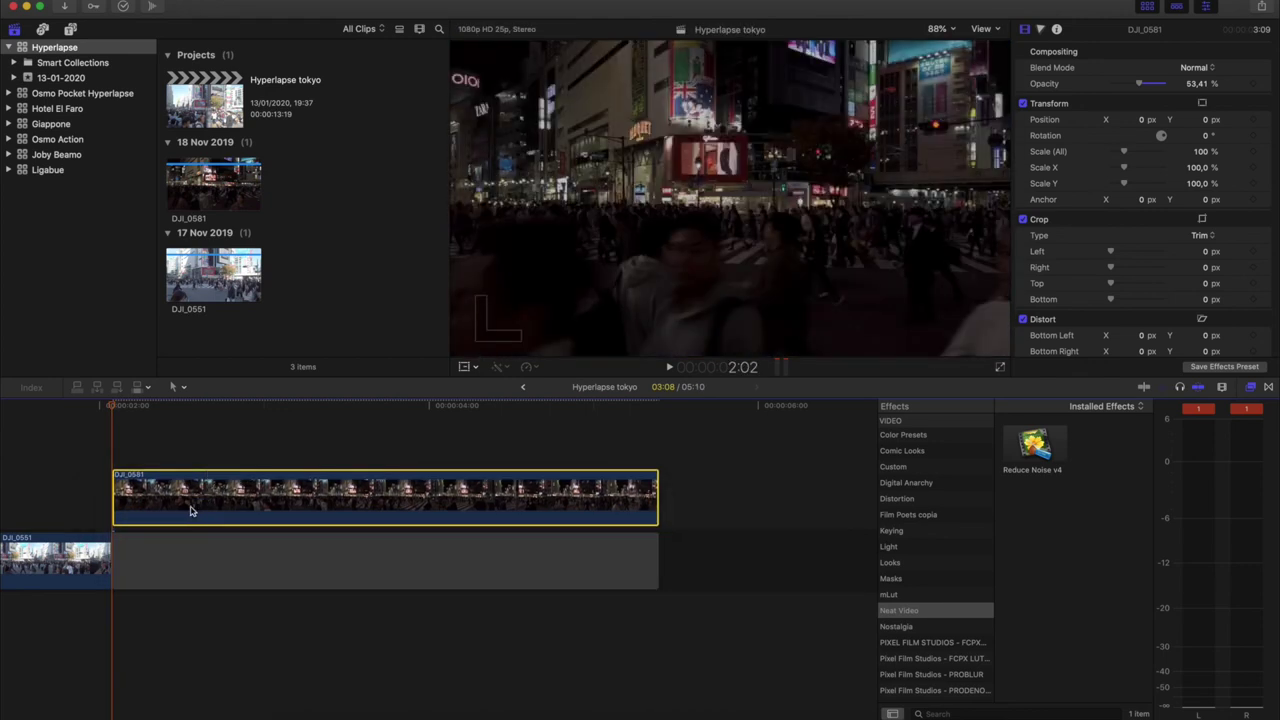
{"action": "left_click_drag", "start_coordinate": [117, 492], "coordinate": [92, 494]}
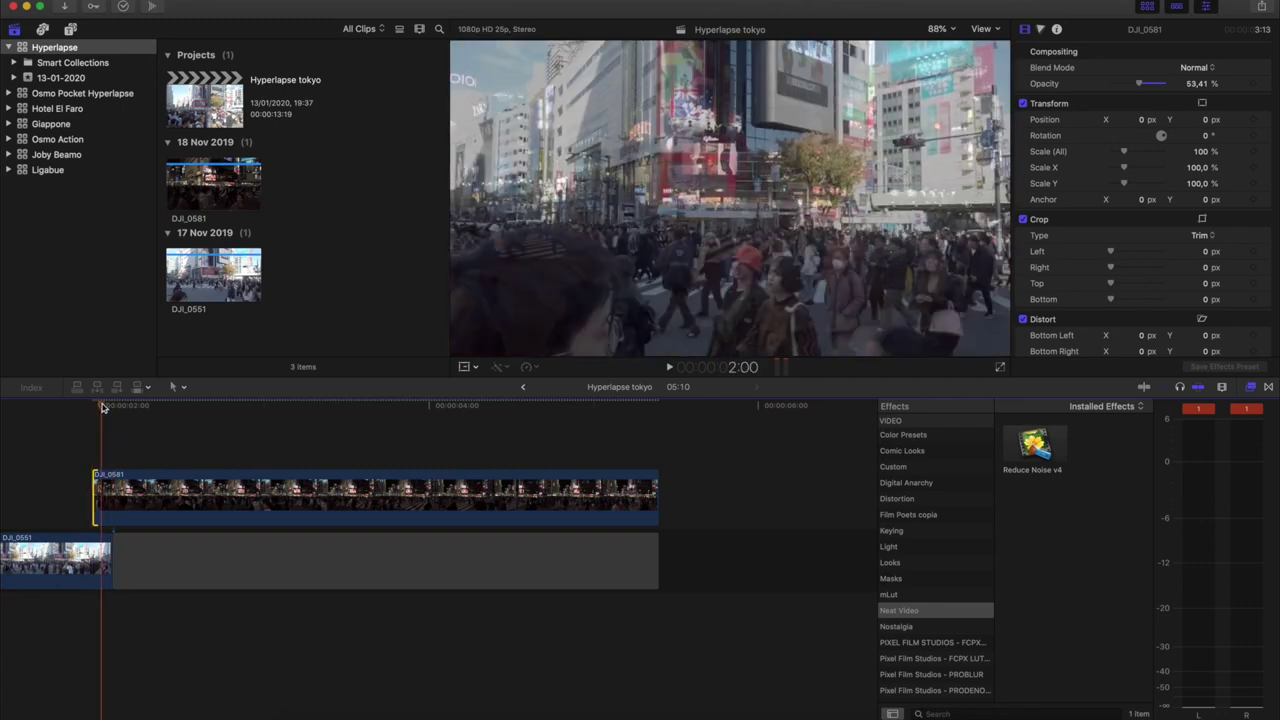
- Align the overlaid DJI_0581 with the day clip by setting its scale to 113% and position to X -26 px, Y -90 px
{"action": "mouse_move", "coordinate": [102, 407]}
{"action": "left_mouse_down"}
{"action": "mouse_move", "coordinate": [113, 407]}
{"action": "mouse_move", "coordinate": [76, 408]}
{"action": "mouse_move", "coordinate": [93, 406]}
{"action": "left_mouse_up"}
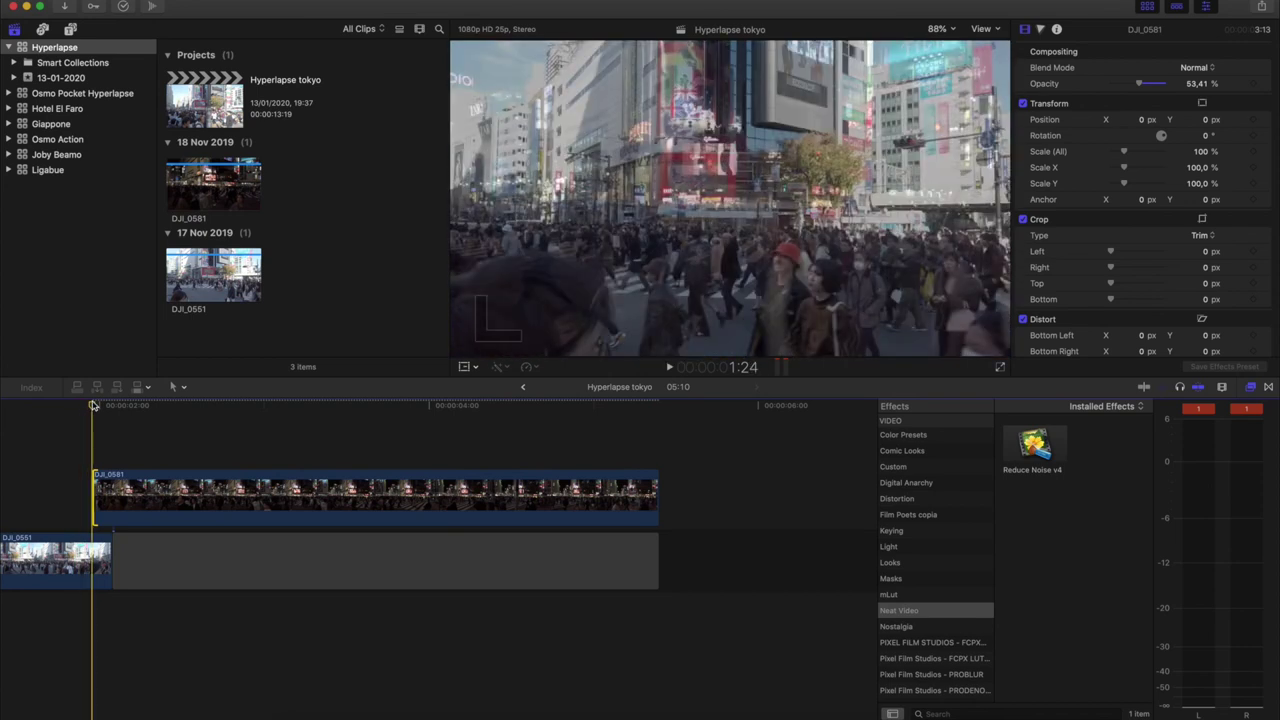
{"action": "left_click", "coordinate": [113, 404]}
{"action": "left_click", "coordinate": [120, 492]}
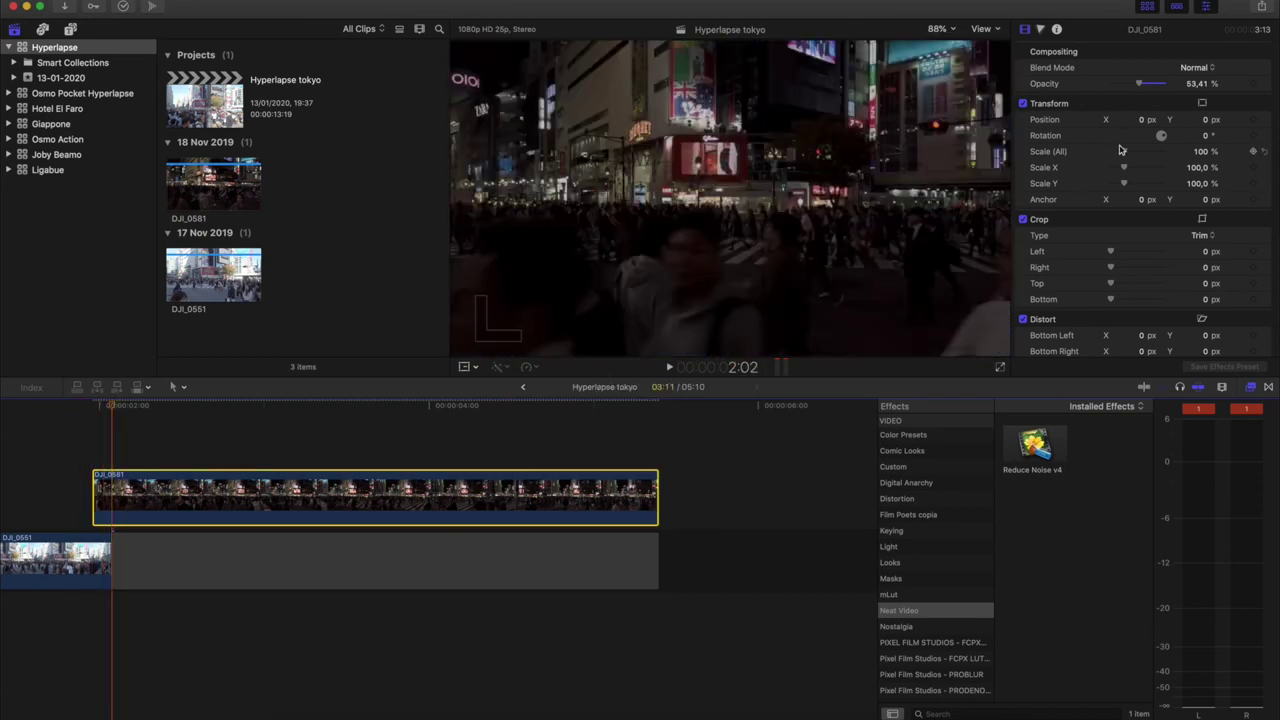
{"action": "left_click_drag", "start_coordinate": [1127, 153], "coordinate": [1130, 153]}
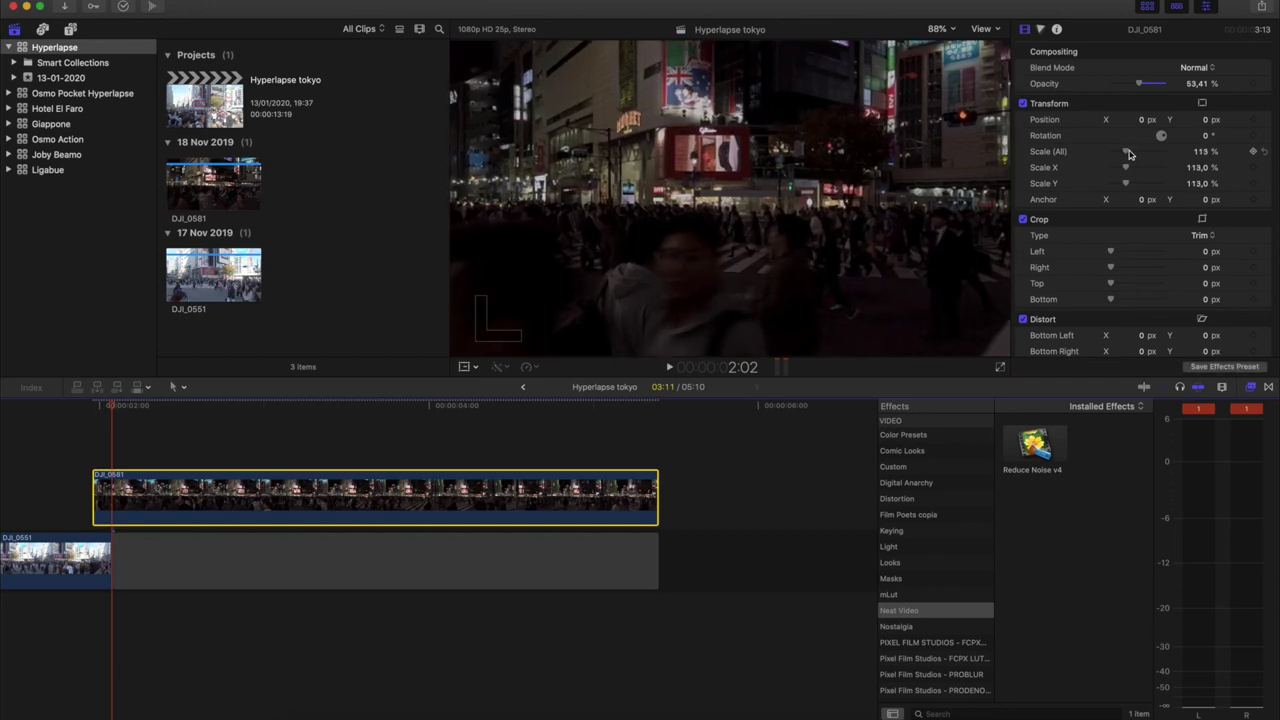
{"action": "left_click_drag", "start_coordinate": [112, 407], "coordinate": [105, 408]}
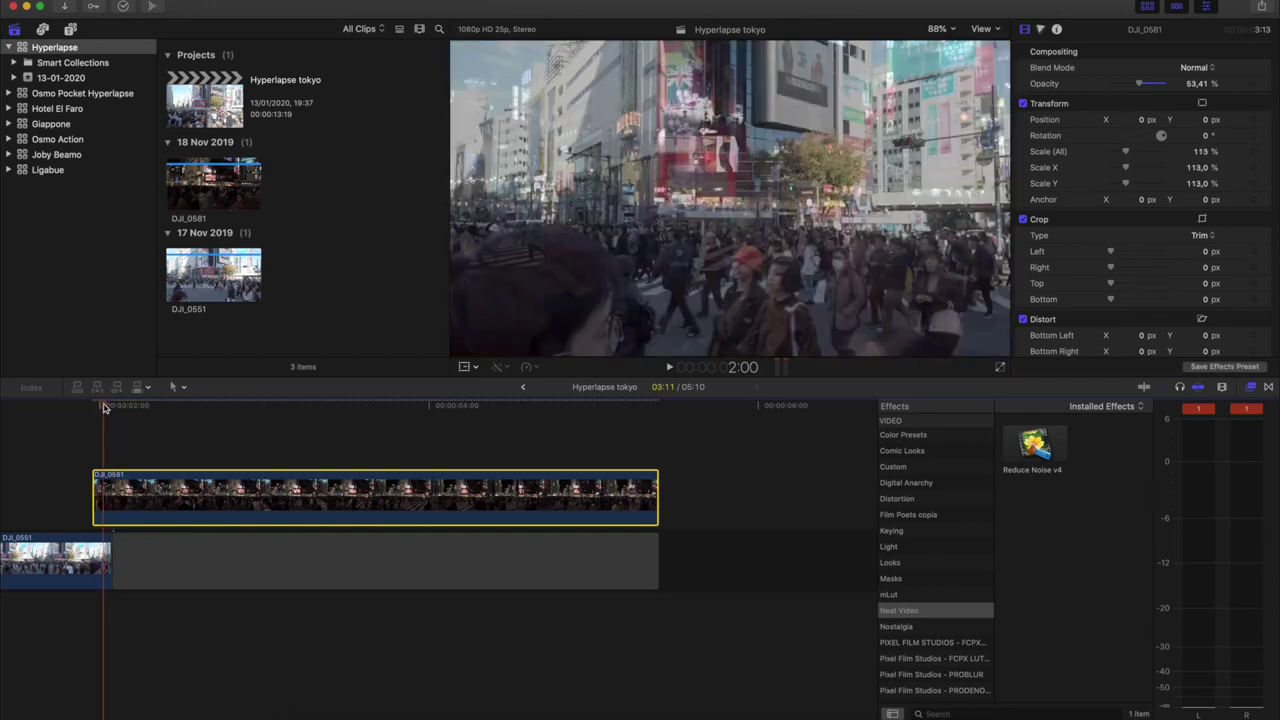
{"action": "left_click_drag", "start_coordinate": [1200, 119], "coordinate": [1200, 136]}
{"action": "left_click_drag", "start_coordinate": [1134, 119], "coordinate": [1134, 125]}
{"action": "left_click_drag", "start_coordinate": [87, 406], "coordinate": [80, 368]}
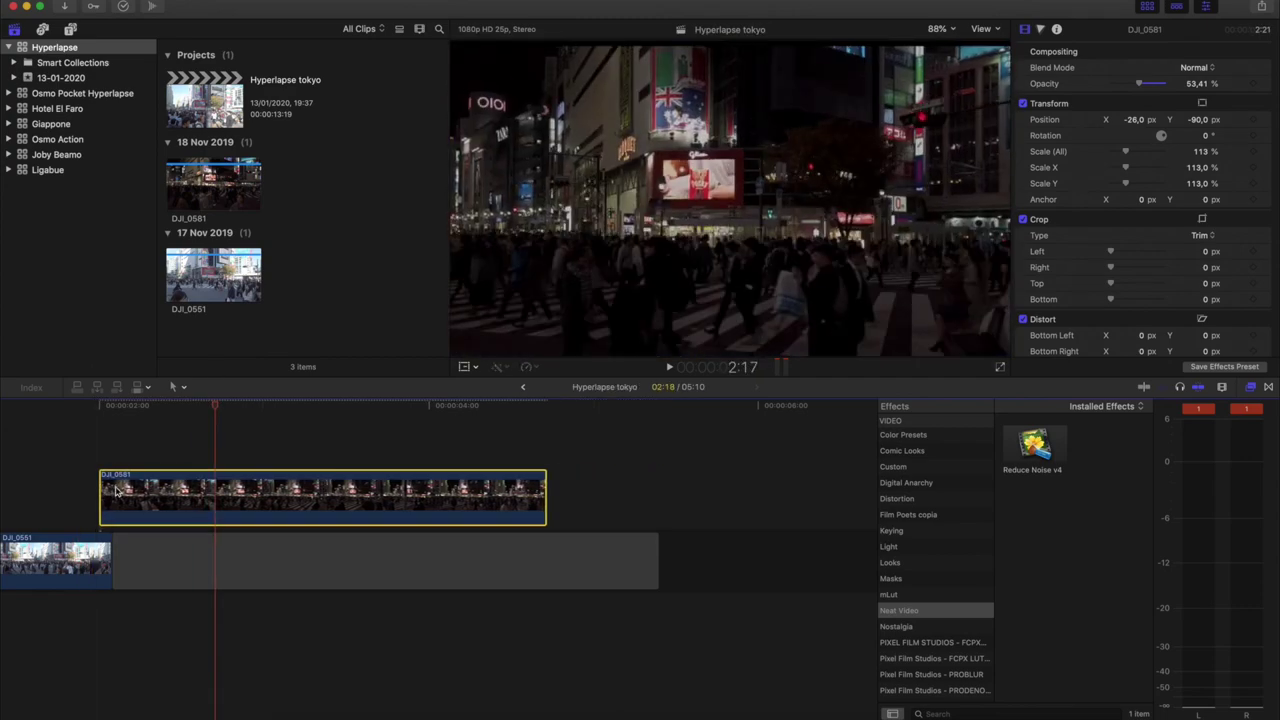
- Examine the transition from DJI_0551 to DJI_0581 on the timeline on both sides of the cut
{"action": "left_click", "coordinate": [62, 545]}
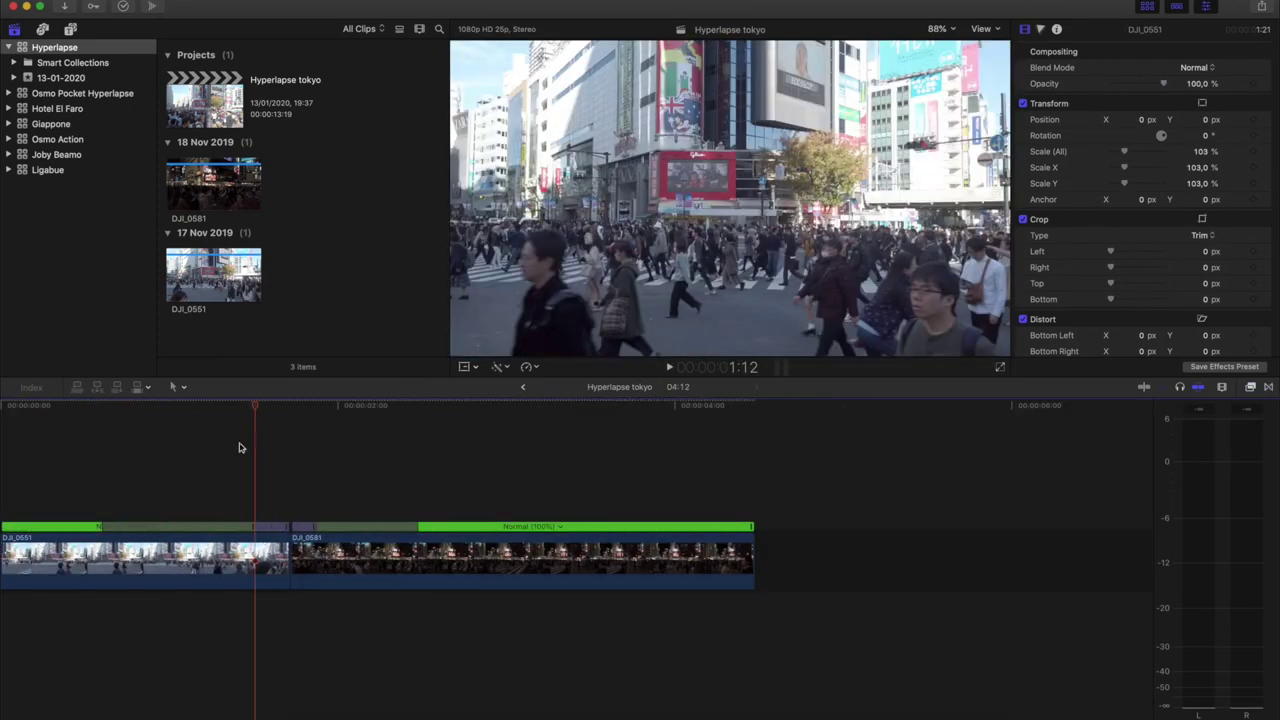
{"action": "left_click", "coordinate": [223, 406]}
{"action": "left_click", "coordinate": [338, 406]}
{"action": "left_click", "coordinate": [334, 407]}
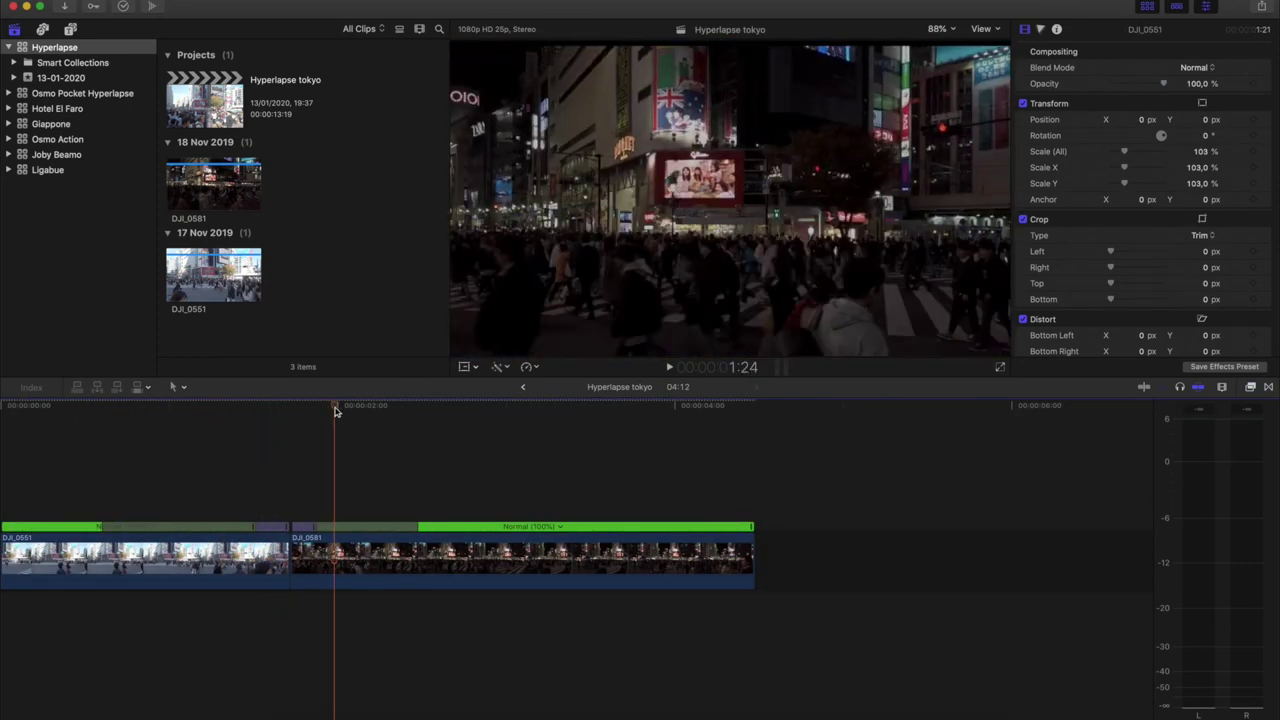
- Add a Cross Dissolve transition at the cut between DJI_0551 and DJI_0581 and play it back from just before the cut
{"action": "left_click", "coordinate": [1270, 387]}
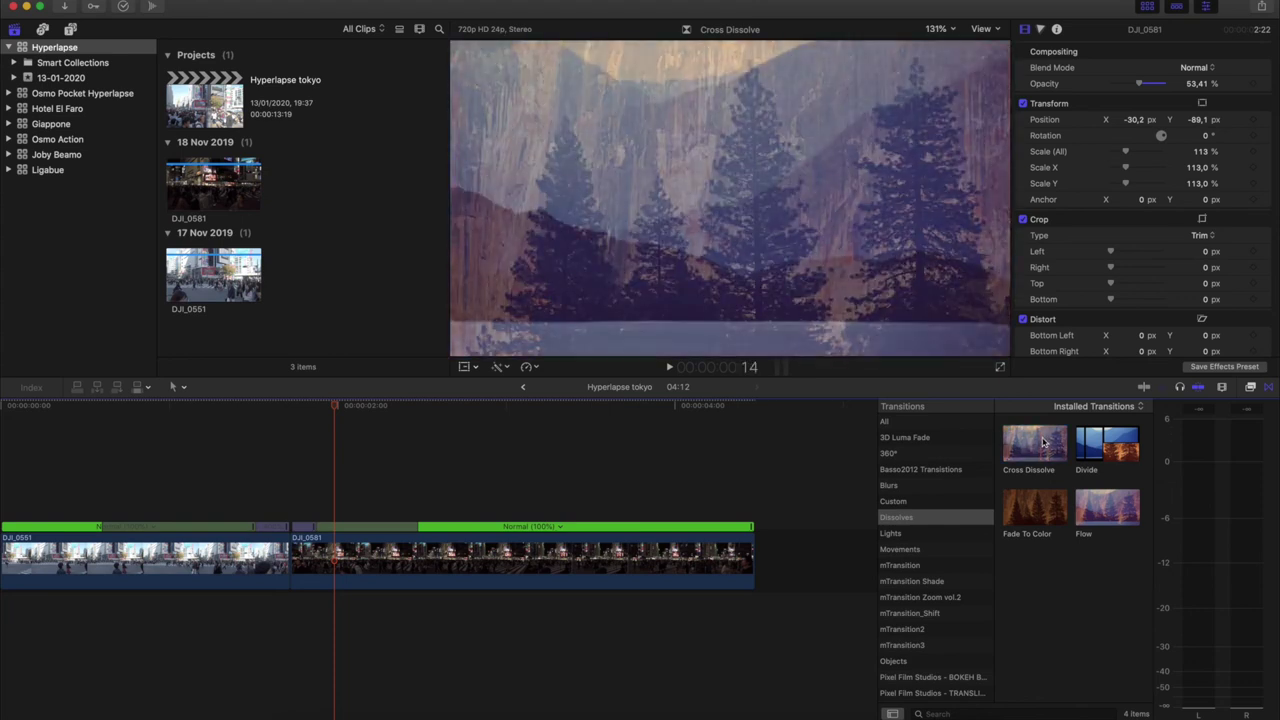
{"action": "left_click_drag", "start_coordinate": [1035, 443], "coordinate": [291, 561]}
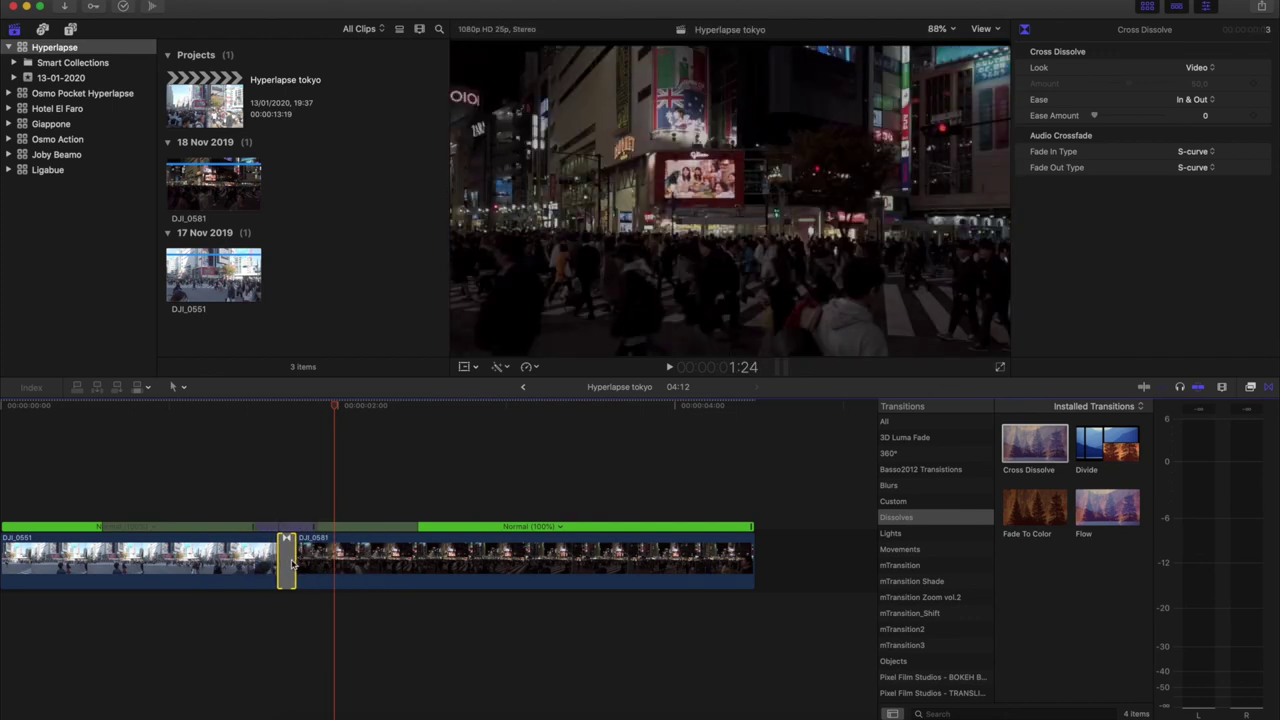
{"action": "left_click", "coordinate": [231, 447]}
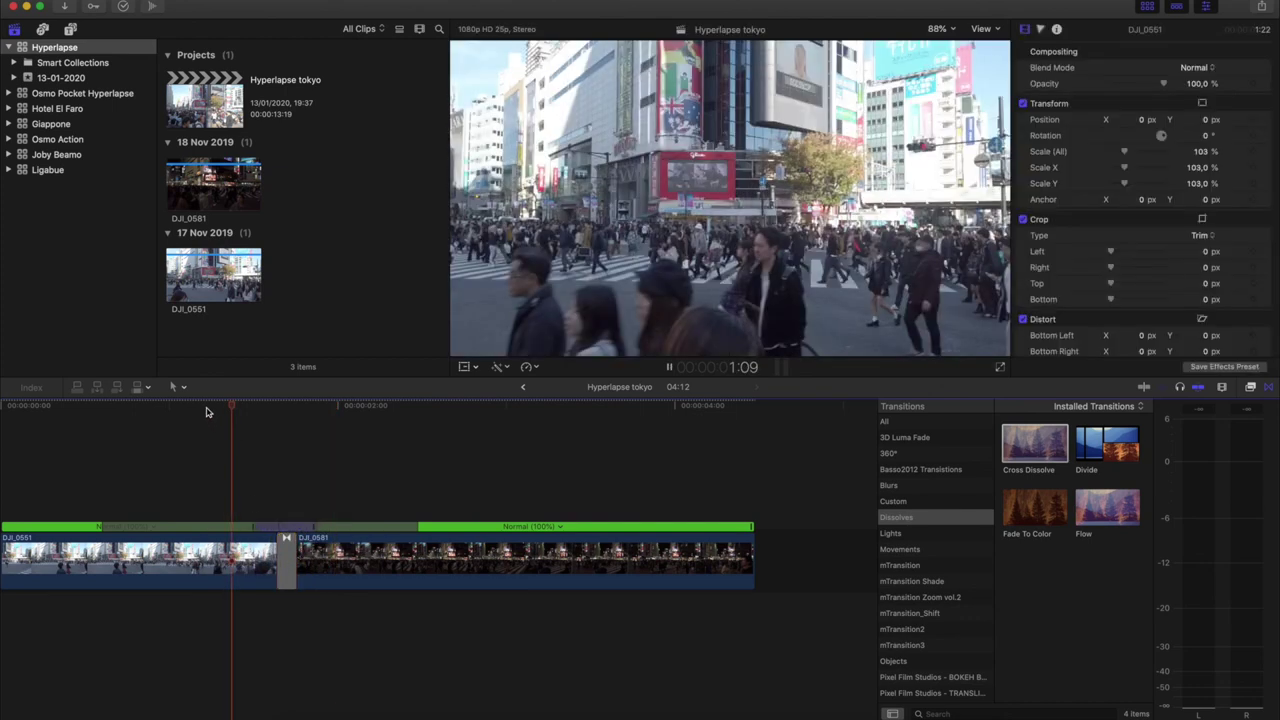
{"action": "left_click", "coordinate": [204, 410]}
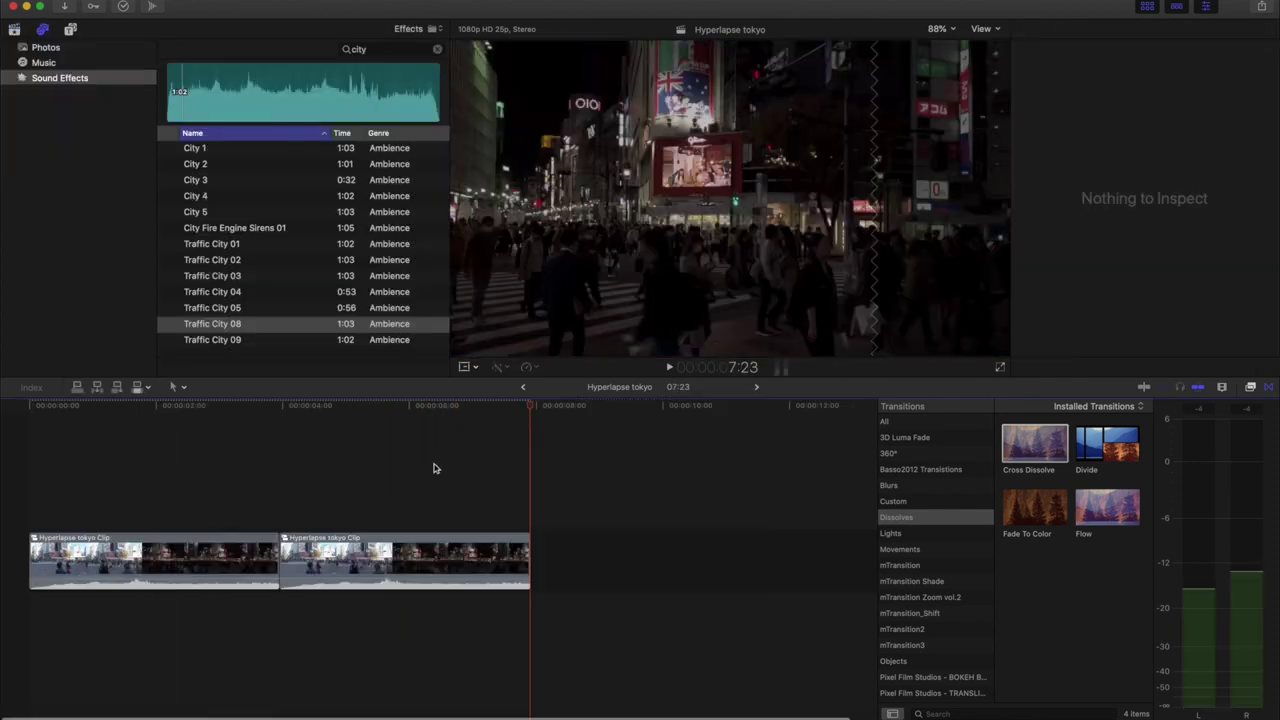
- Reverse the second Hyperlapse tokyo Clip on the timeline
{"action": "left_click", "coordinate": [391, 555]}
{"action": "left_click", "coordinate": [527, 368]}
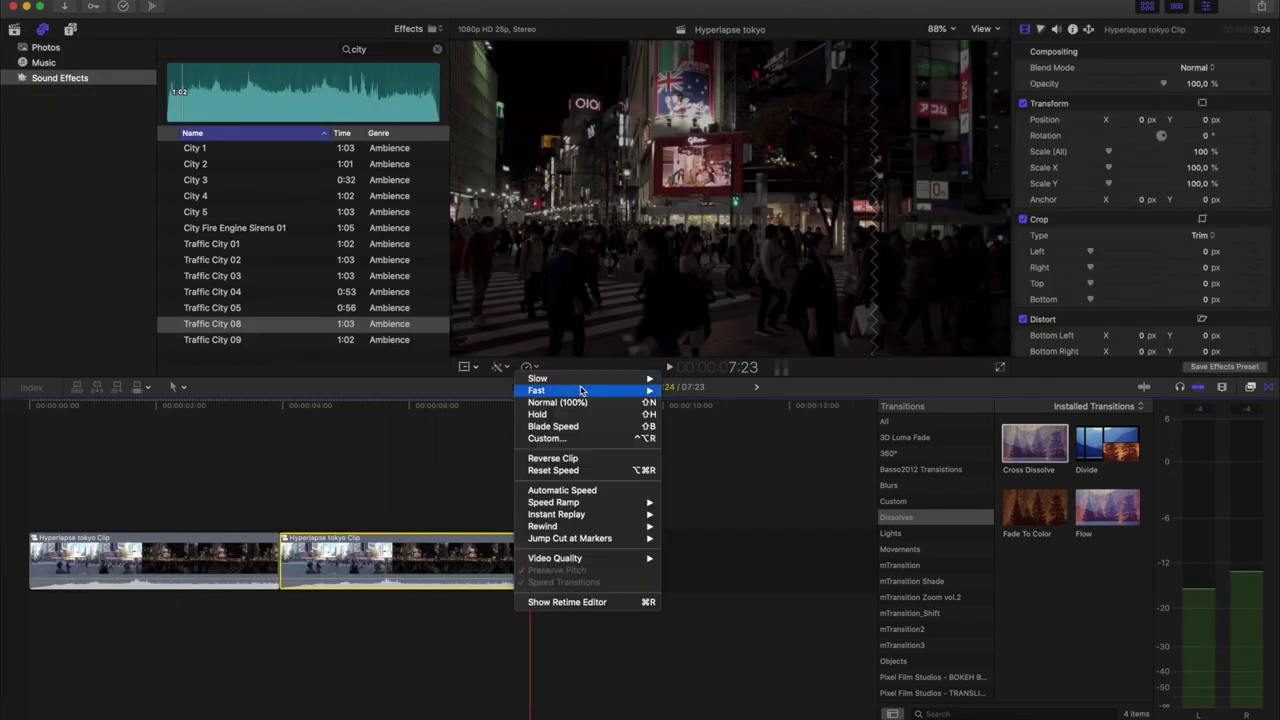
{"action": "left_click", "coordinate": [571, 458]}
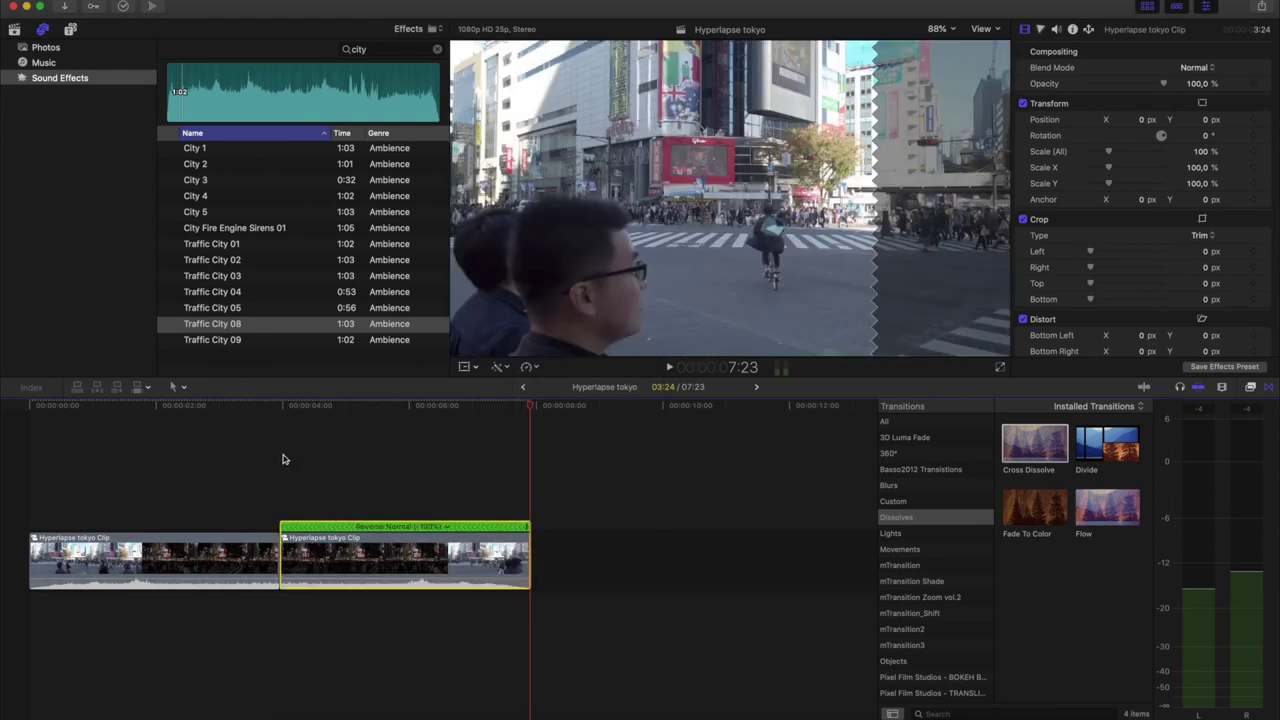